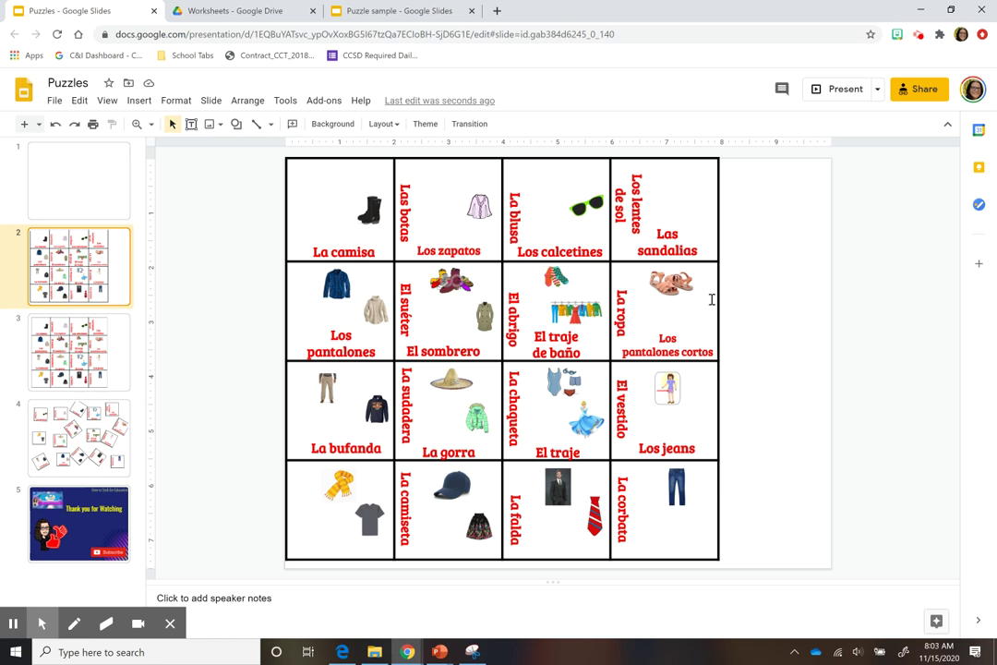
Undo the stray Los zapatos label move, then nudge the La blusa card on slide 4
drag(473, 242, 486, 242)
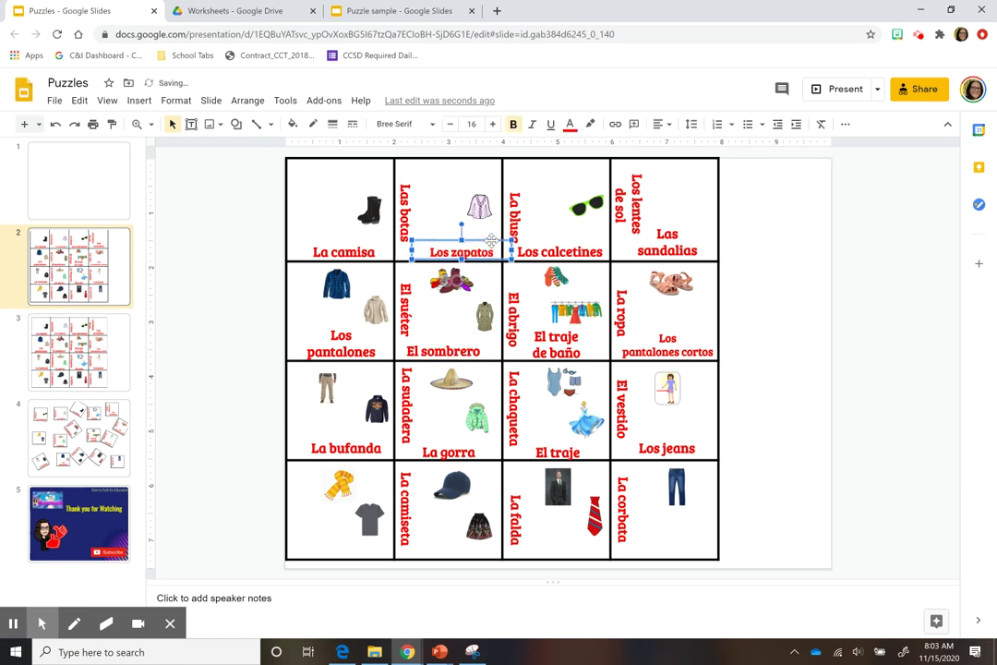
click(56, 124)
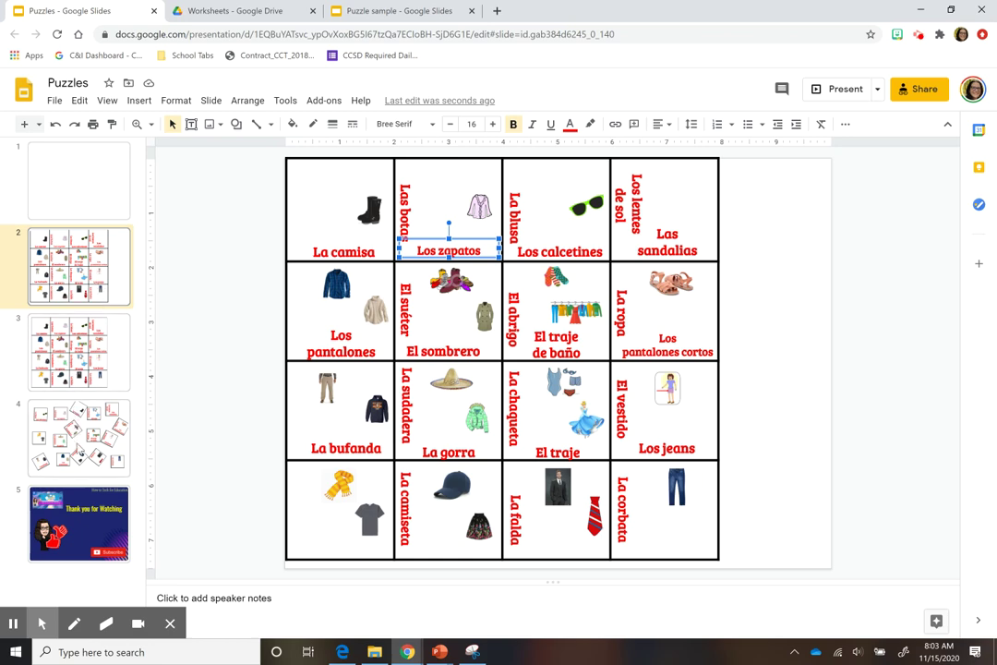
click(79, 446)
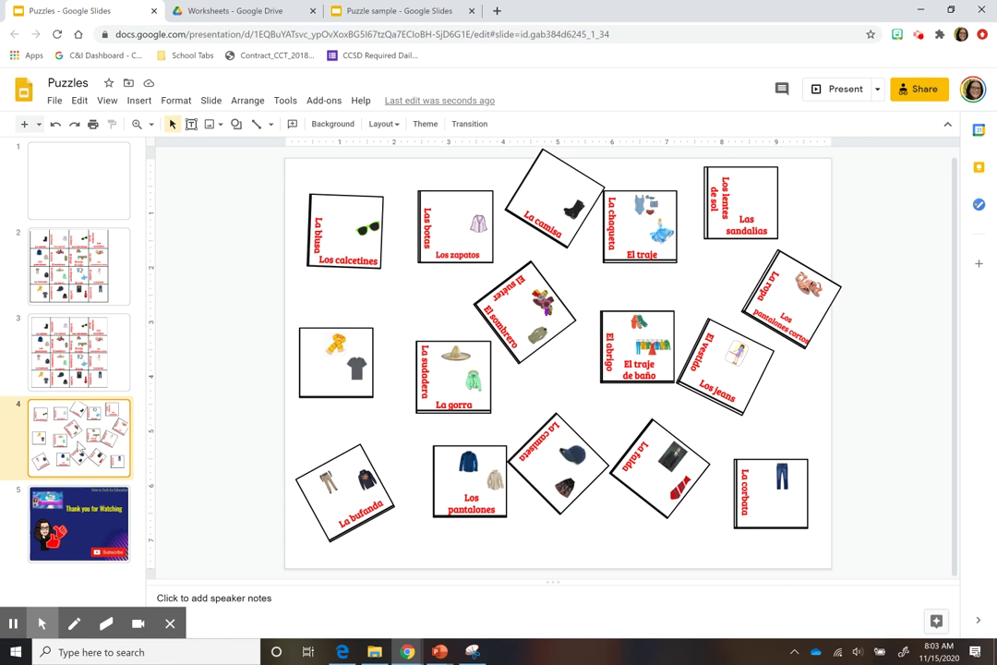
click(370, 225)
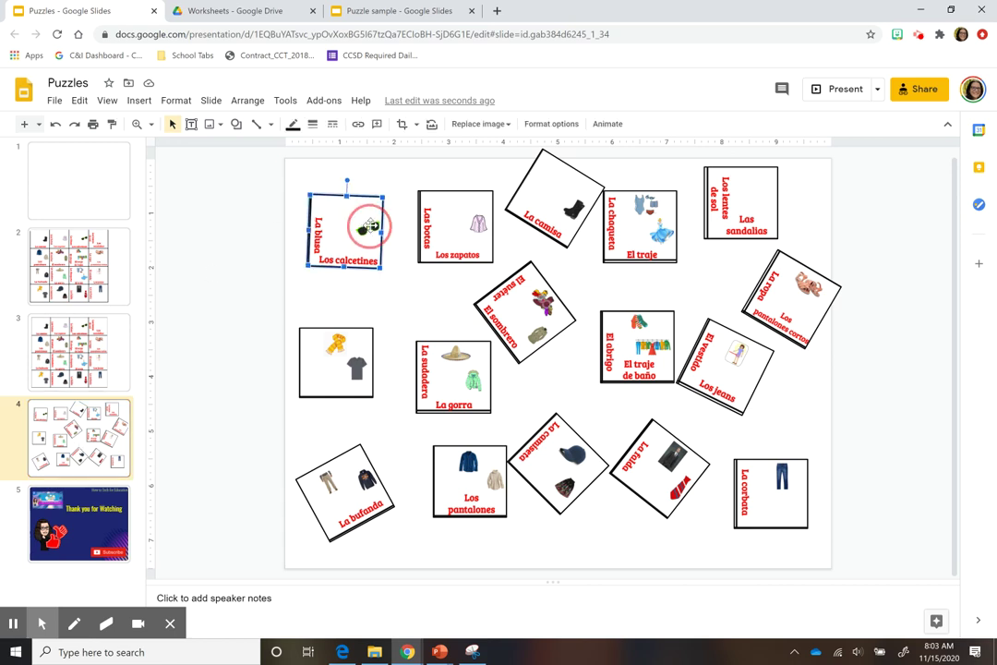
drag(370, 226, 376, 223)
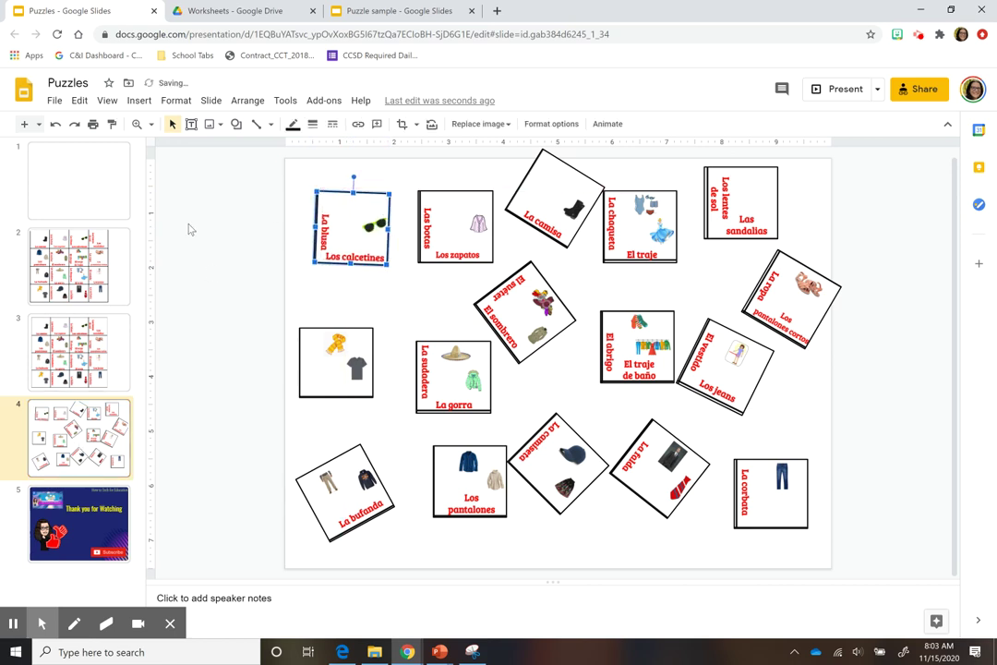
click(74, 232)
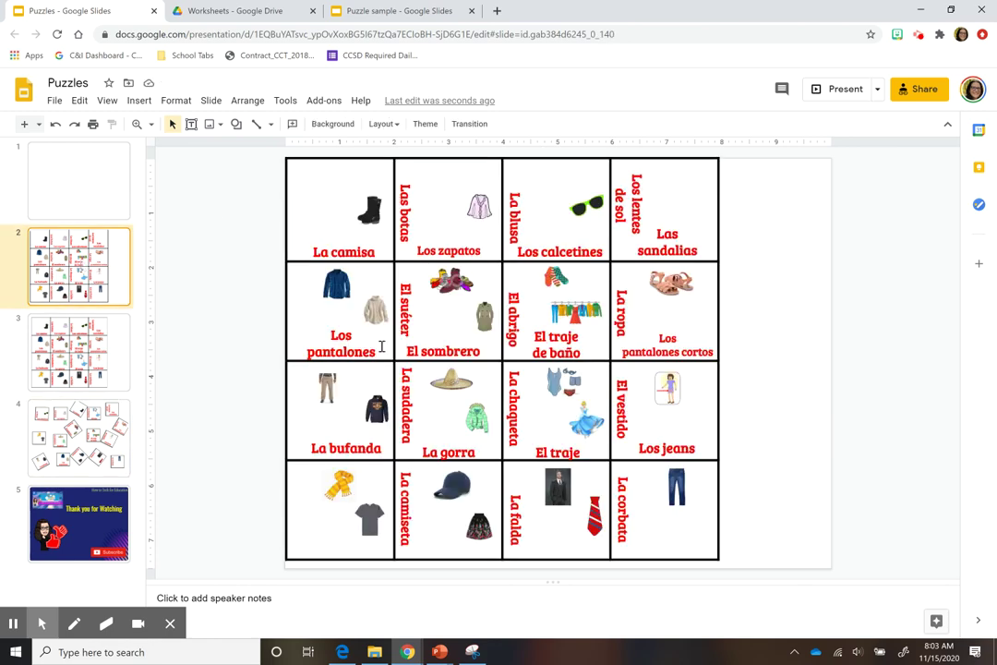
Insert a 4x4 table on slide 1 and stretch it taller
click(90, 189)
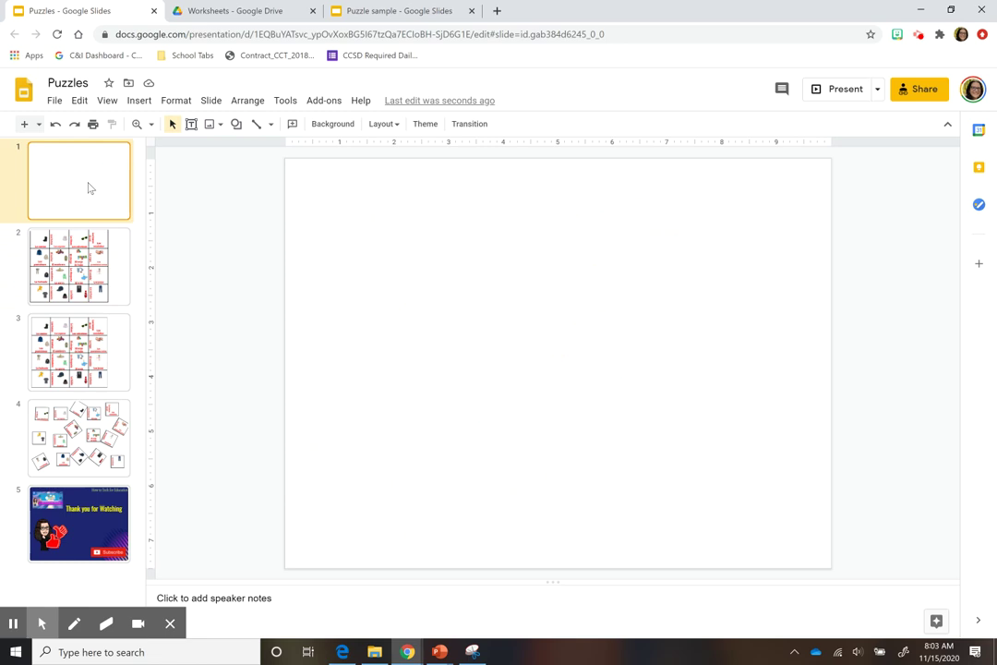
click(138, 100)
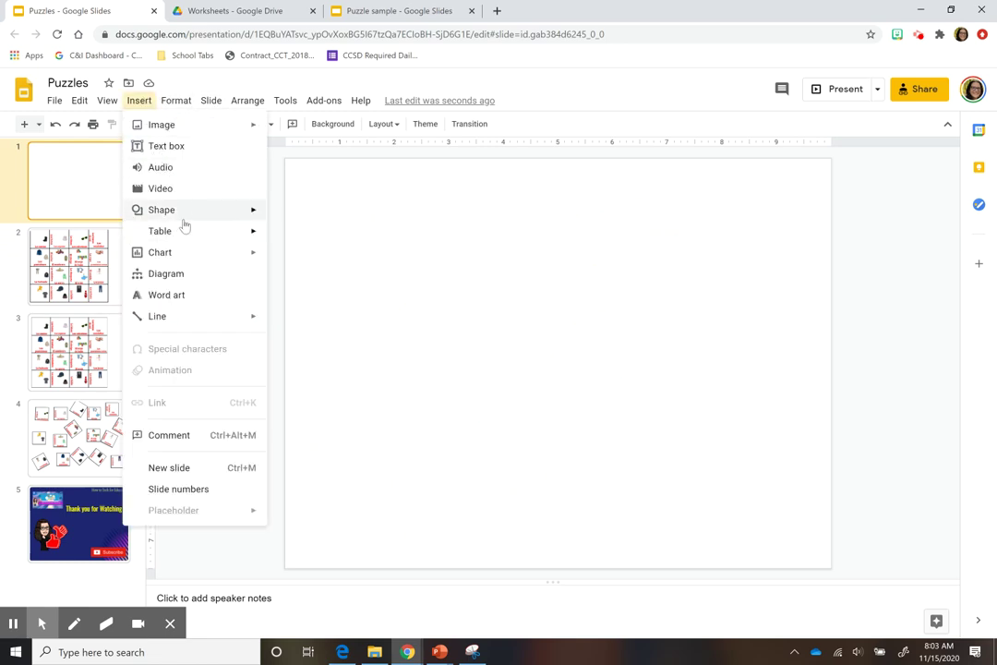
mouse_move(183, 222)
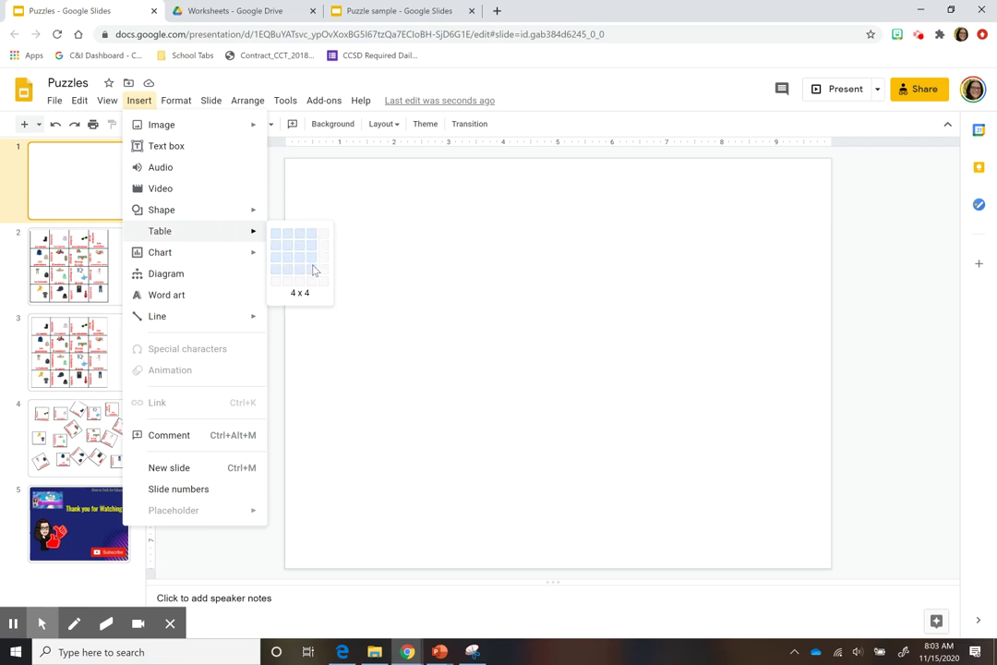
click(313, 269)
click(560, 316)
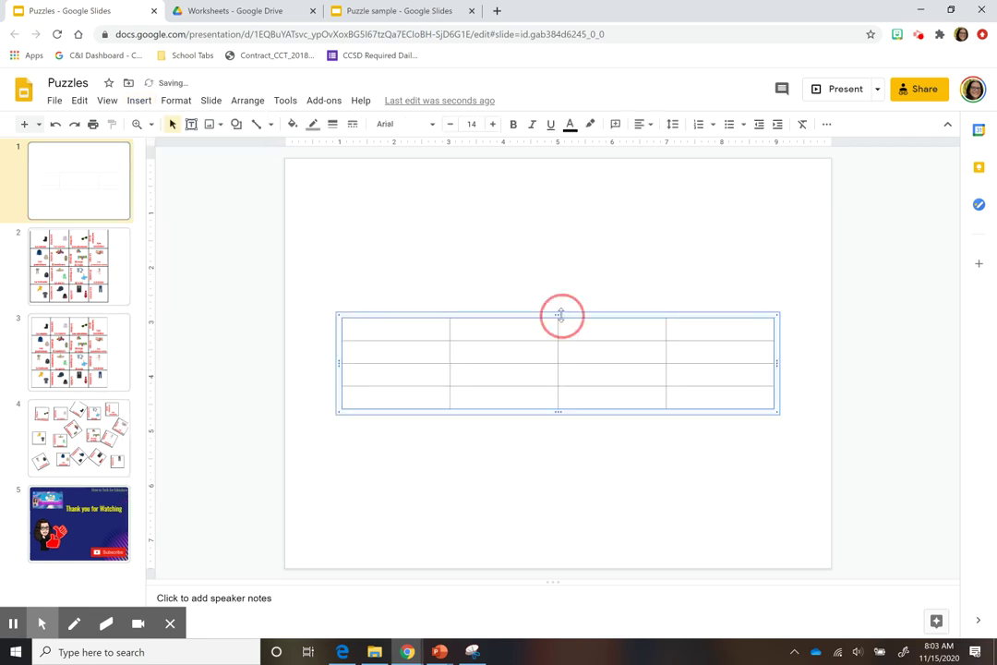
drag(561, 316, 546, 175)
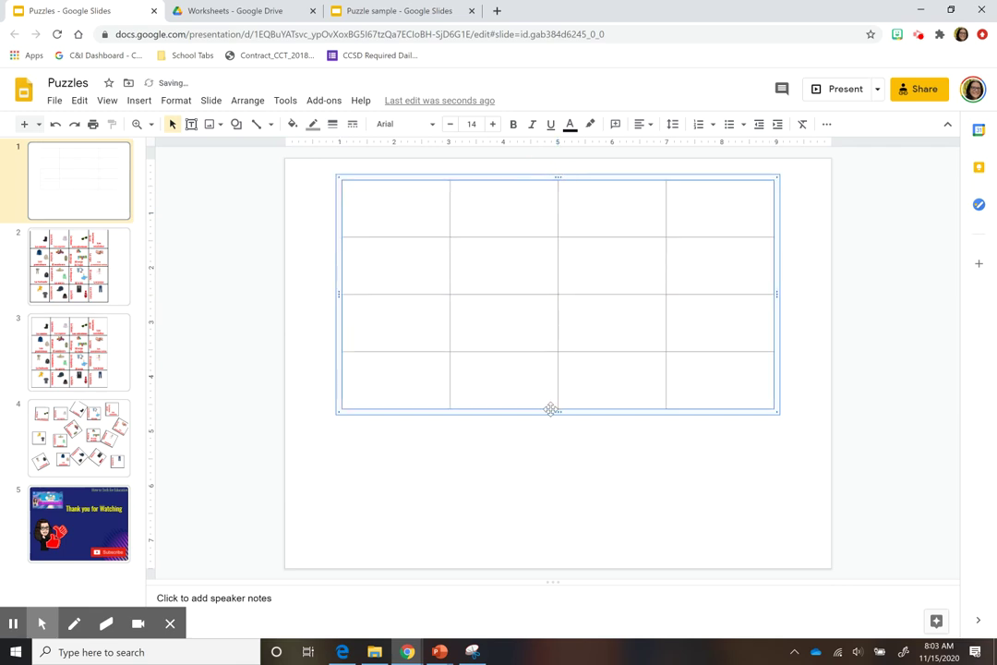
drag(559, 413, 565, 499)
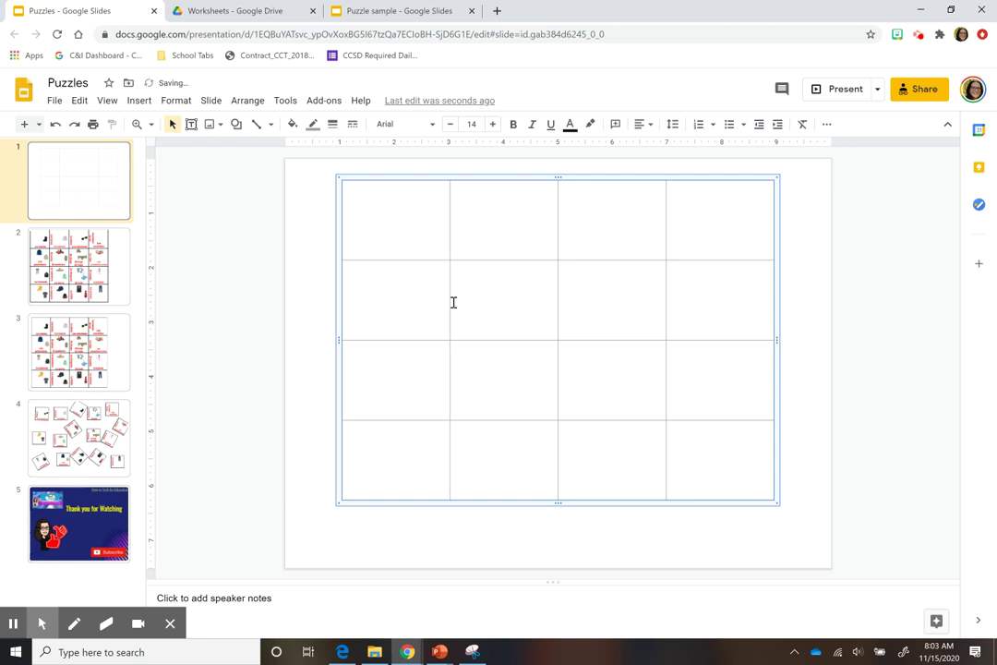
Give the table black borders with 4px weight
click(332, 123)
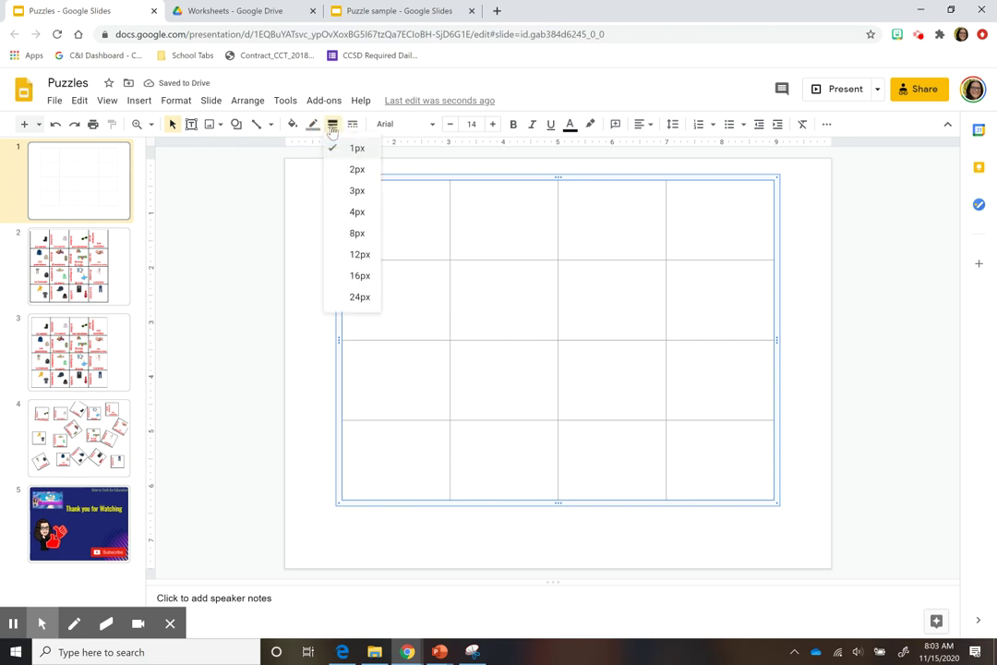
click(358, 194)
click(313, 125)
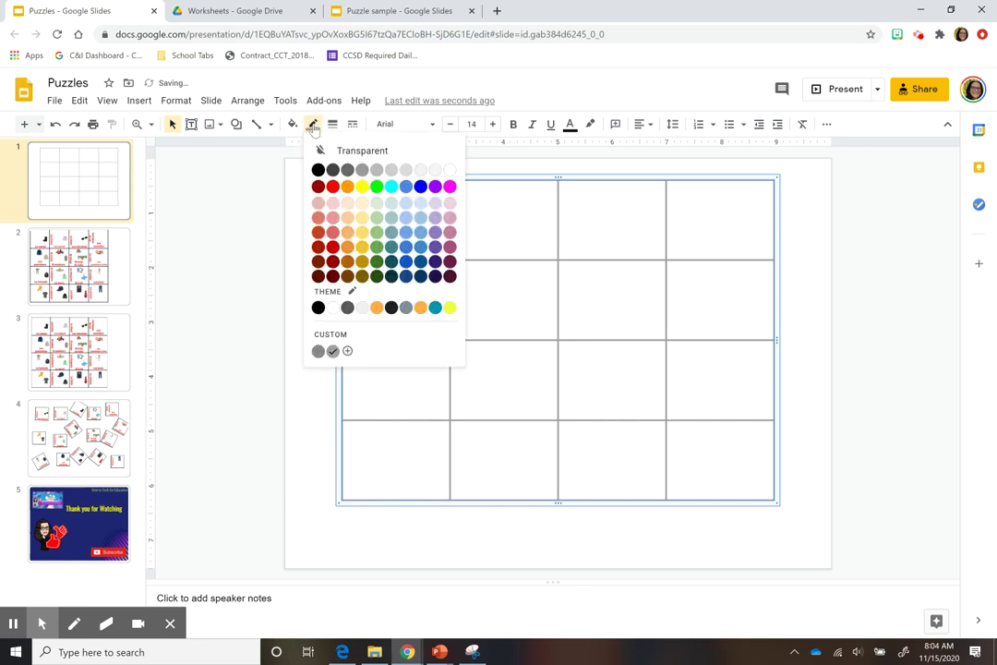
click(318, 169)
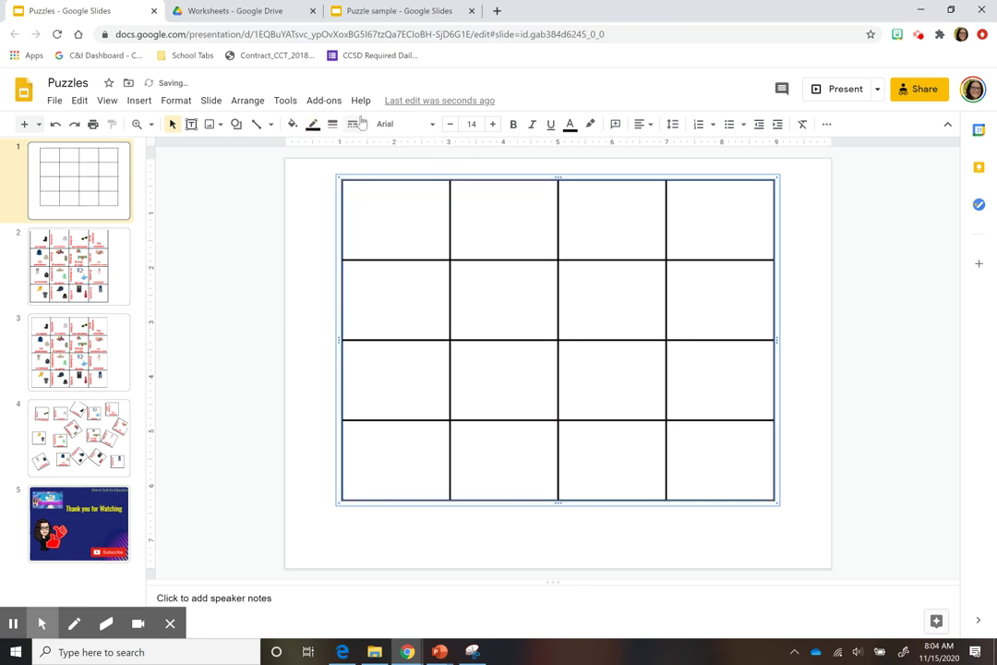
click(332, 123)
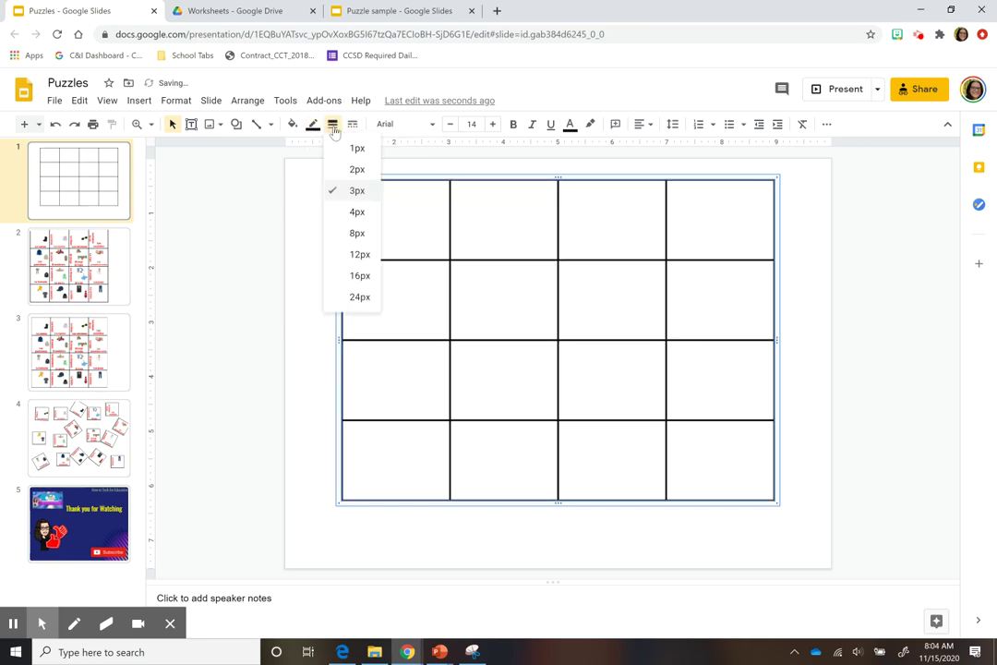
click(359, 214)
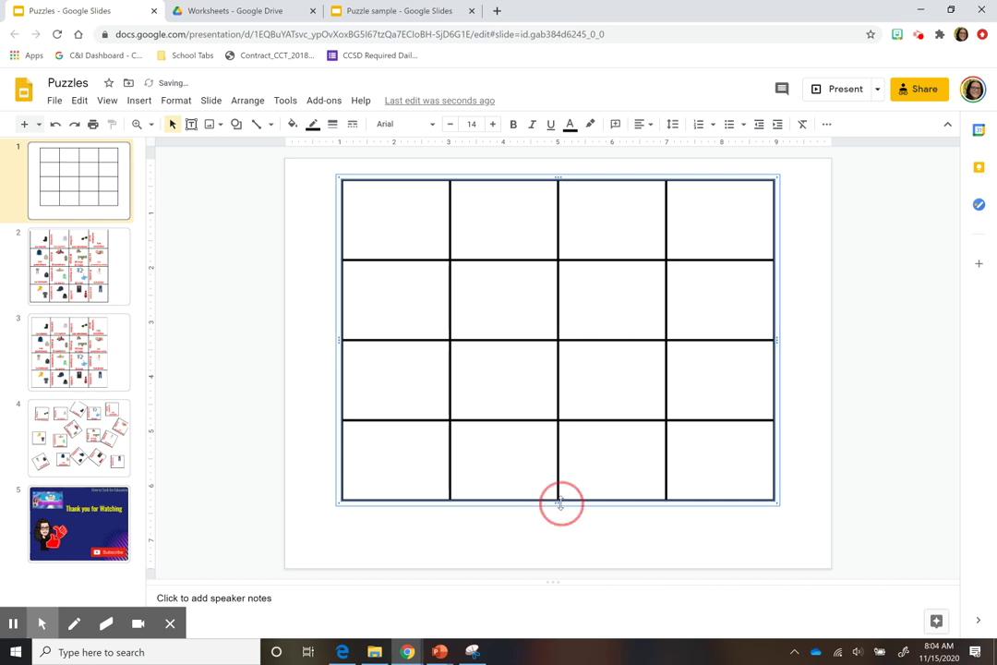
Enlarge the table downward and leftward to fill most of the slide
drag(561, 503, 560, 527)
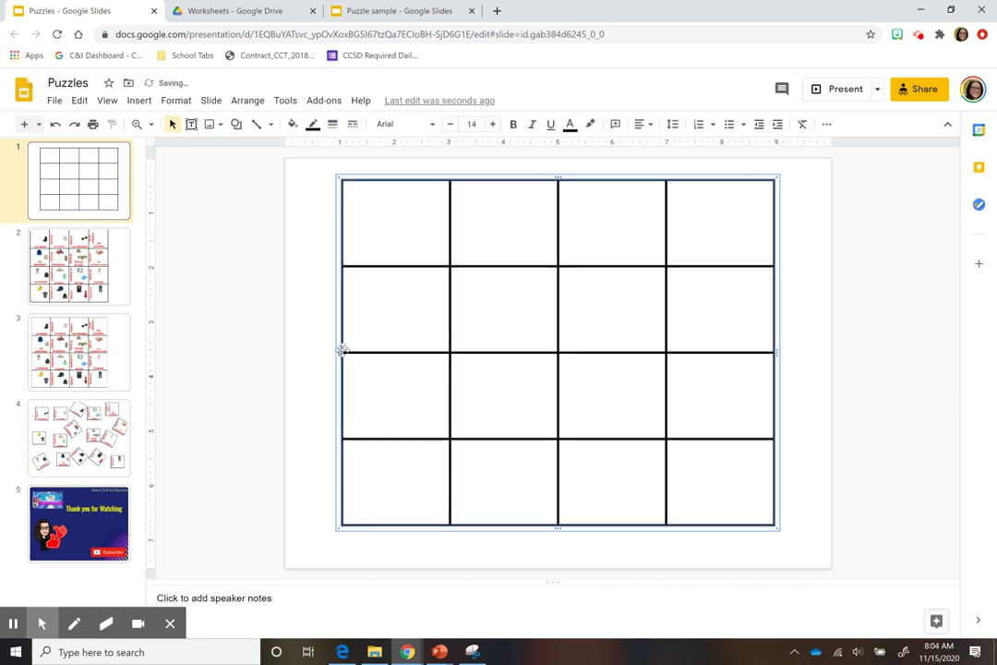
drag(342, 351, 325, 350)
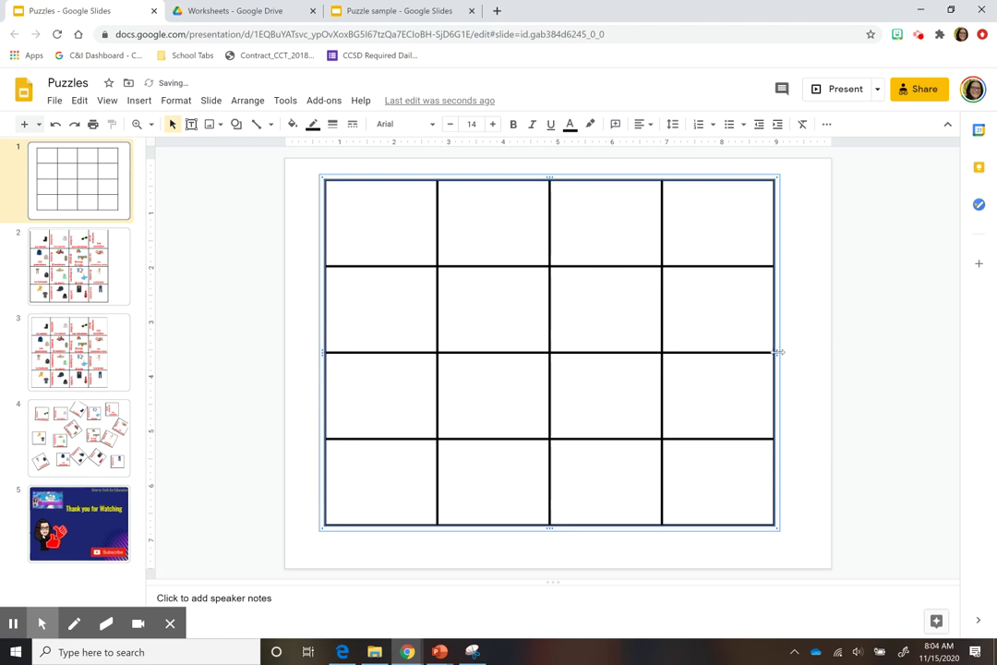
drag(779, 351, 775, 352)
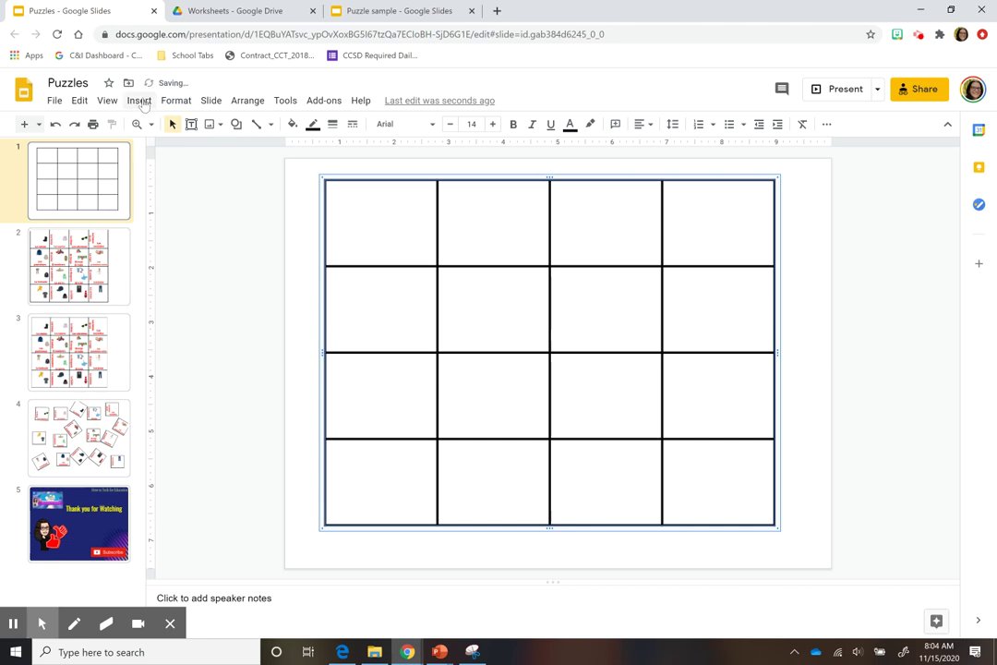
Add a text box reading 'La casa' in the table's first cell
click(138, 101)
click(167, 142)
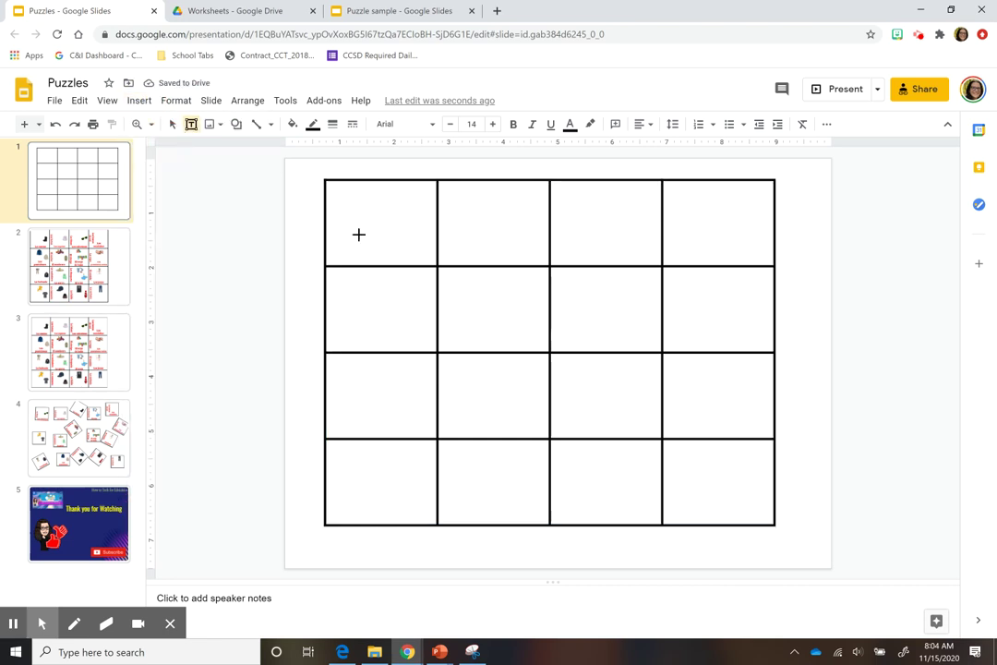
drag(334, 237, 414, 256)
text(La)
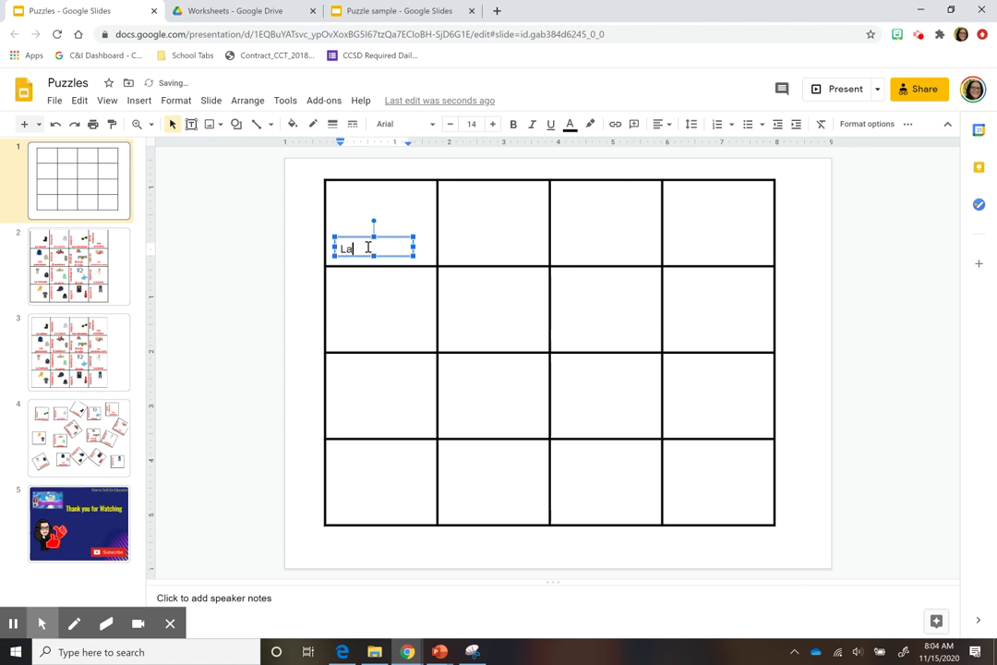
text( casa)
Duplicate the label into the cell below and change its text to 'House'
key(ctrl+d)
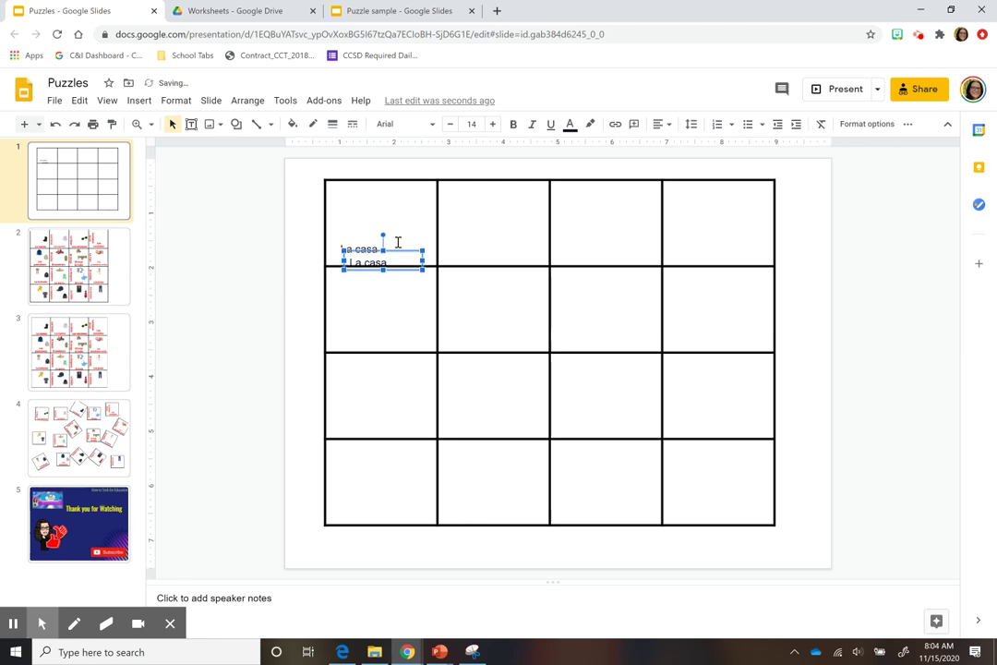
key(Down)
key(Down)
key(Down)
key(Down)
key(Left)
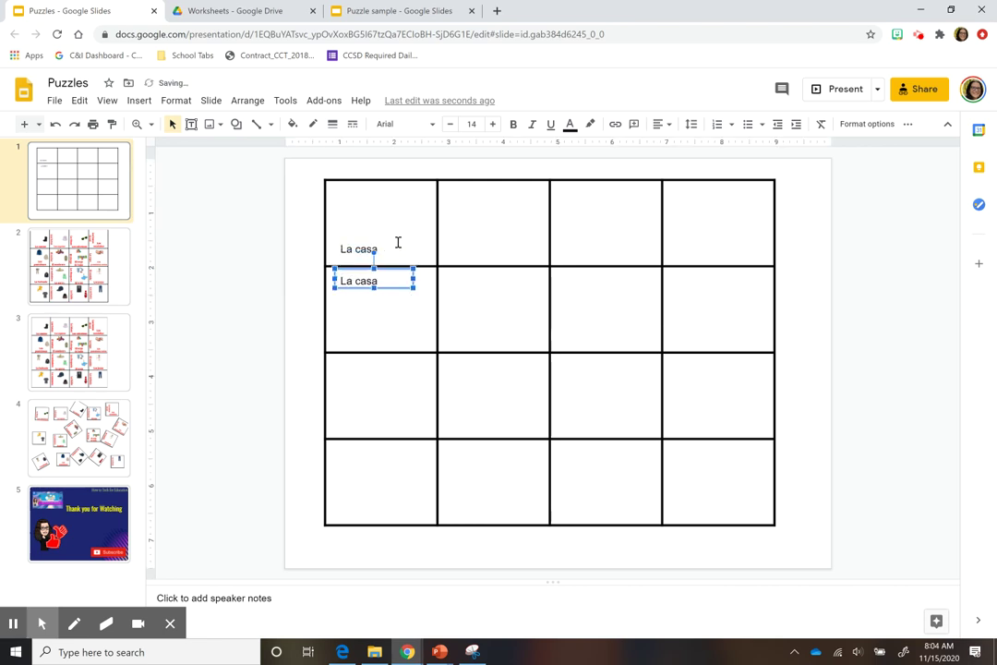
triple_click(369, 280)
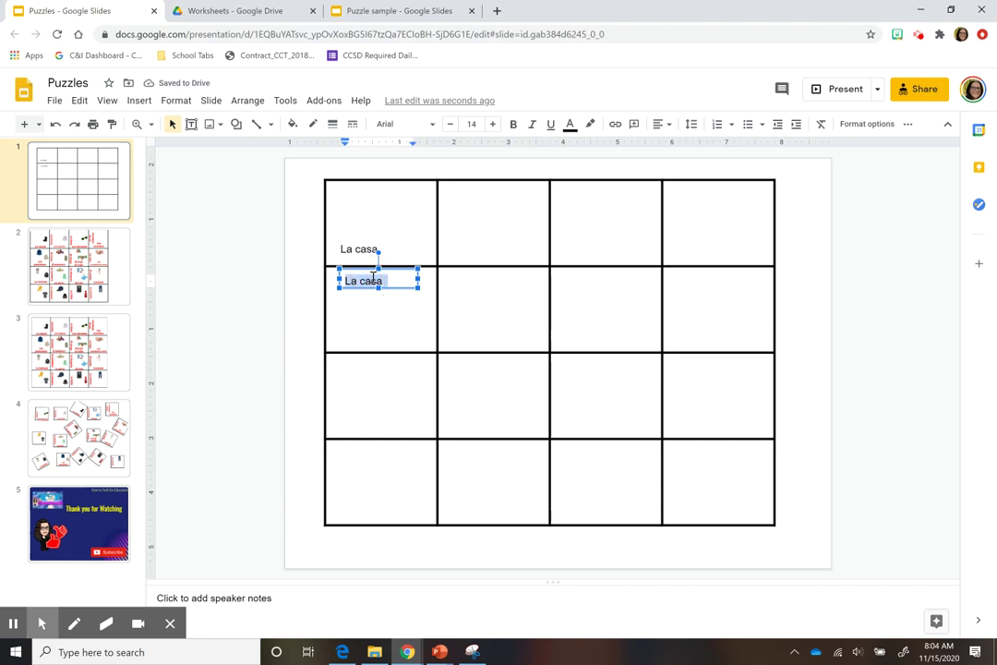
text(Ho)
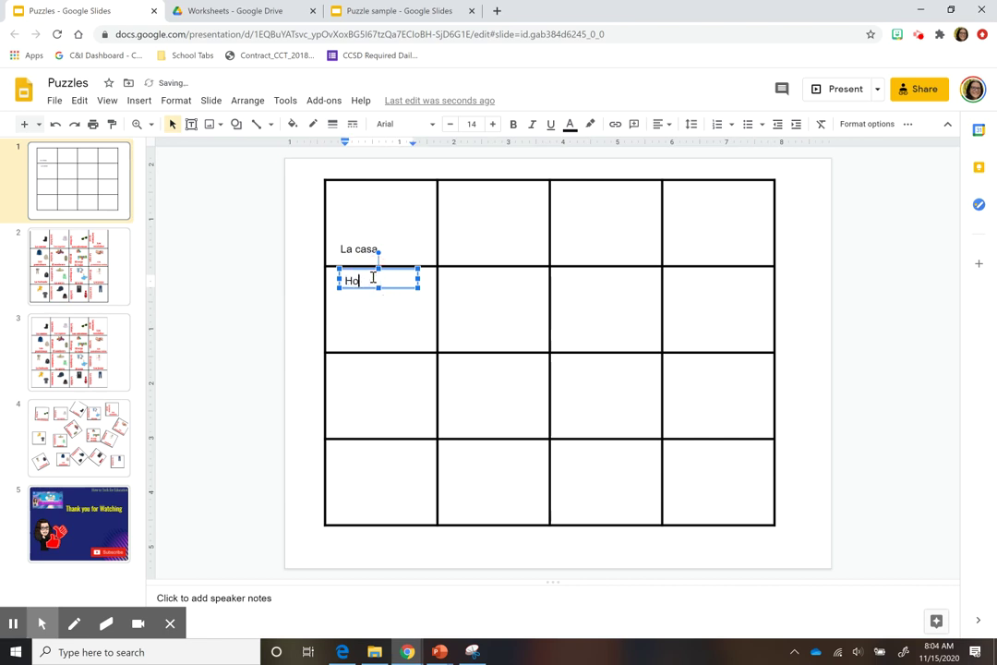
text(lse)
click(389, 330)
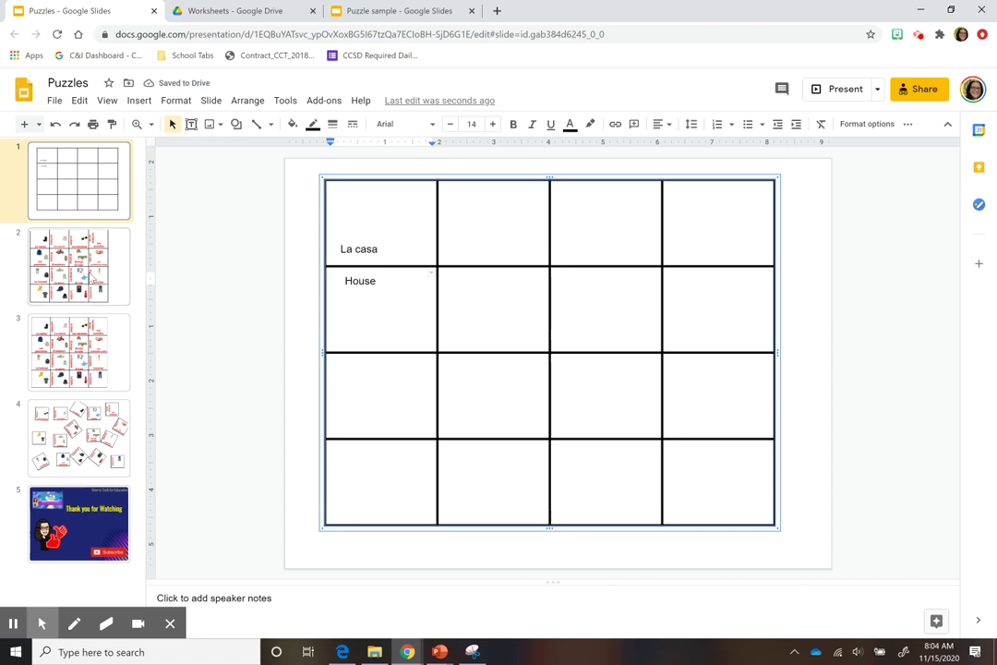
After checking the slide 2 puzzle for reference, duplicate the La casa label again
click(84, 274)
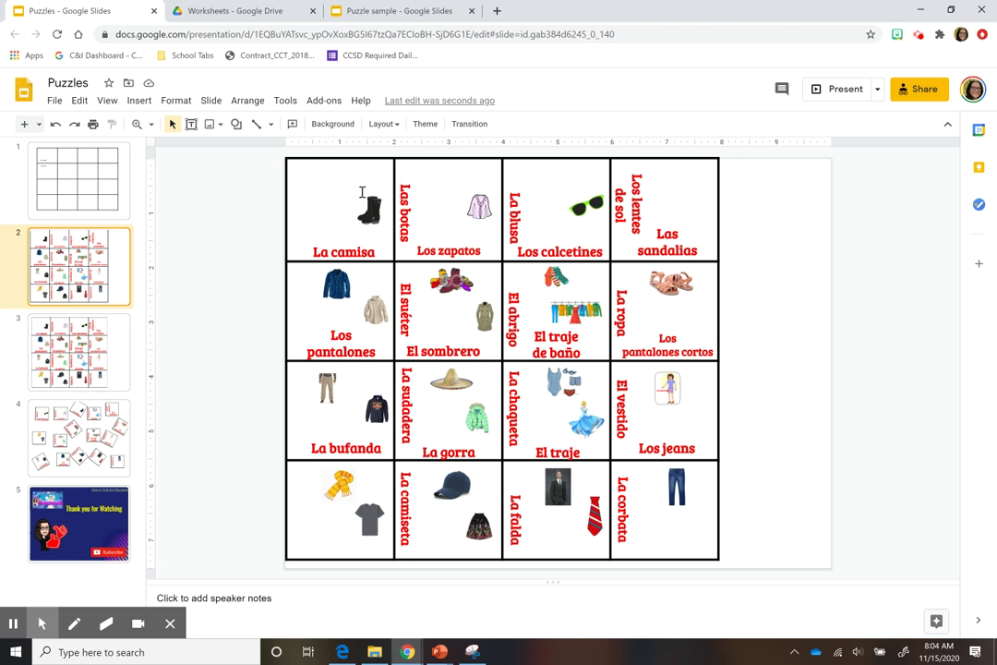
click(74, 170)
click(377, 280)
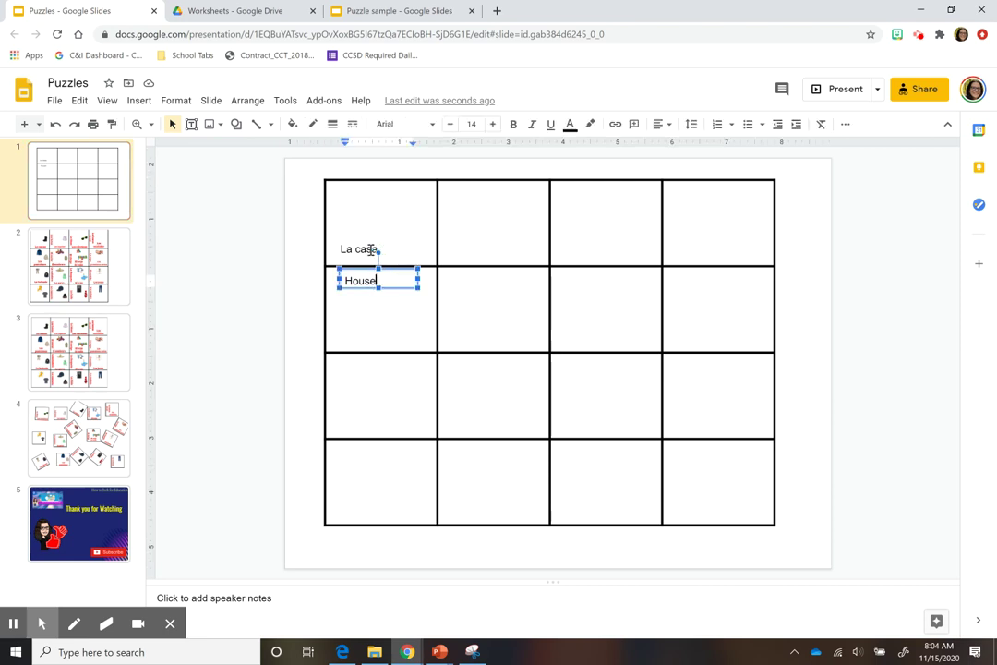
click(369, 250)
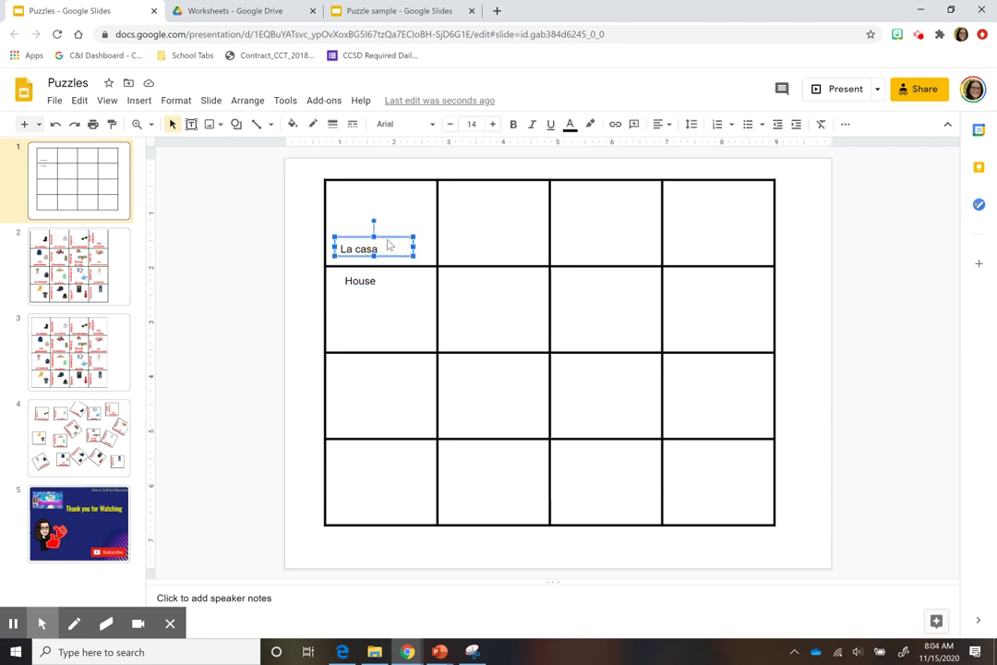
key(ctrl+d)
Move the La casa copy into the second top-row cell, then view the clothing puzzle on slide 2
click(390, 248)
mouse_move(437, 240)
mouse_down()
mouse_move(481, 225)
mouse_move(477, 205)
mouse_move(485, 212)
mouse_move(487, 232)
mouse_move(451, 238)
mouse_up()
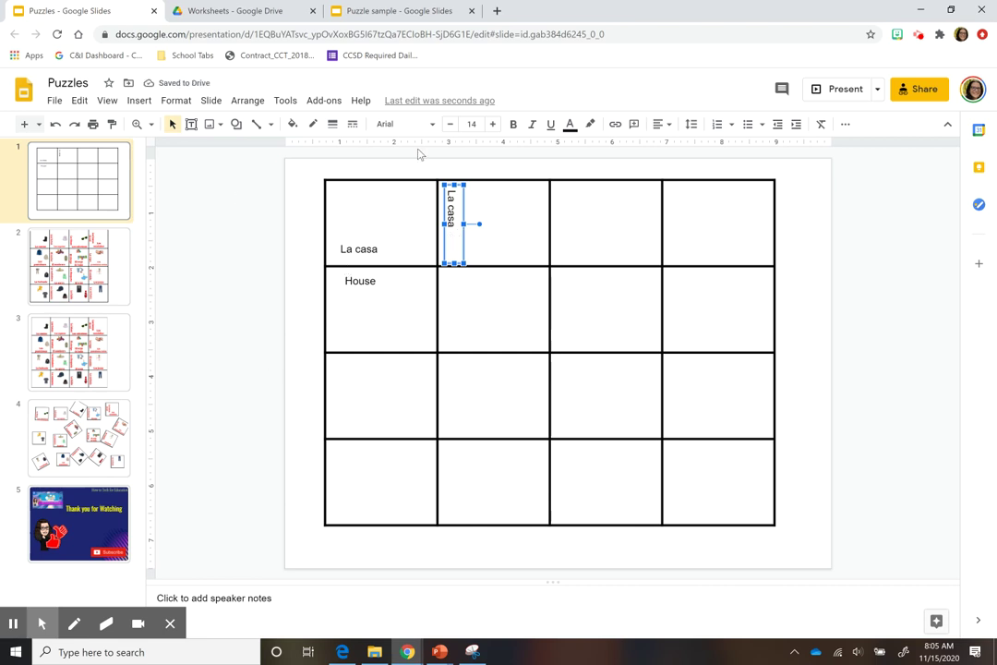
click(57, 227)
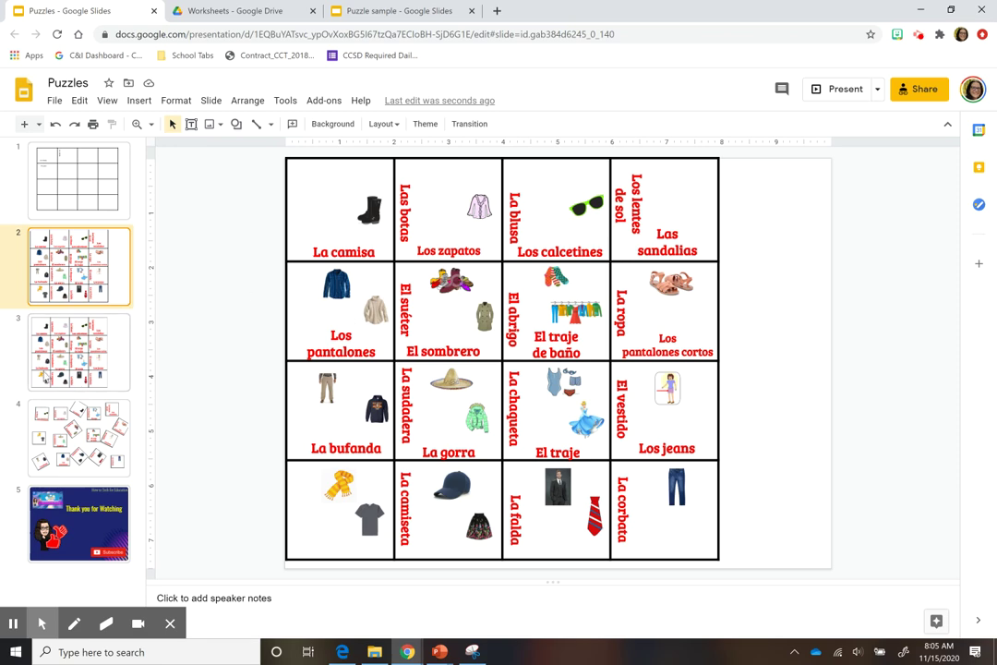
Add a blank slide right after the clothing puzzle slide and return to slide 2
click(82, 361)
click(78, 288)
key(ctrl+m)
scroll(67, 404, down, 1)
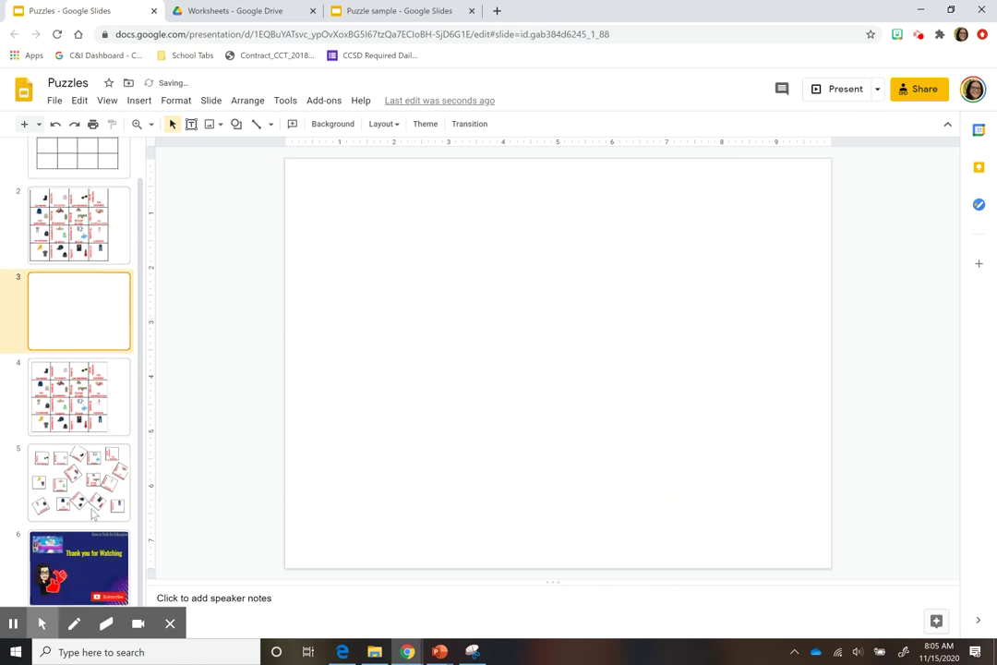
click(92, 514)
click(78, 226)
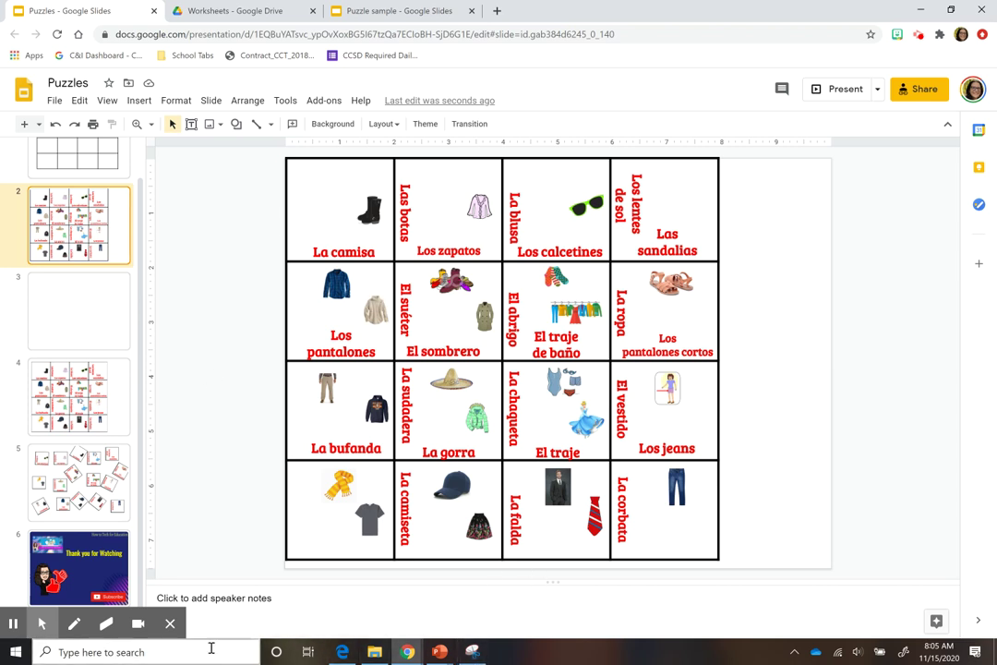
Snip the top-left La camisa card from the puzzle grid
click(476, 654)
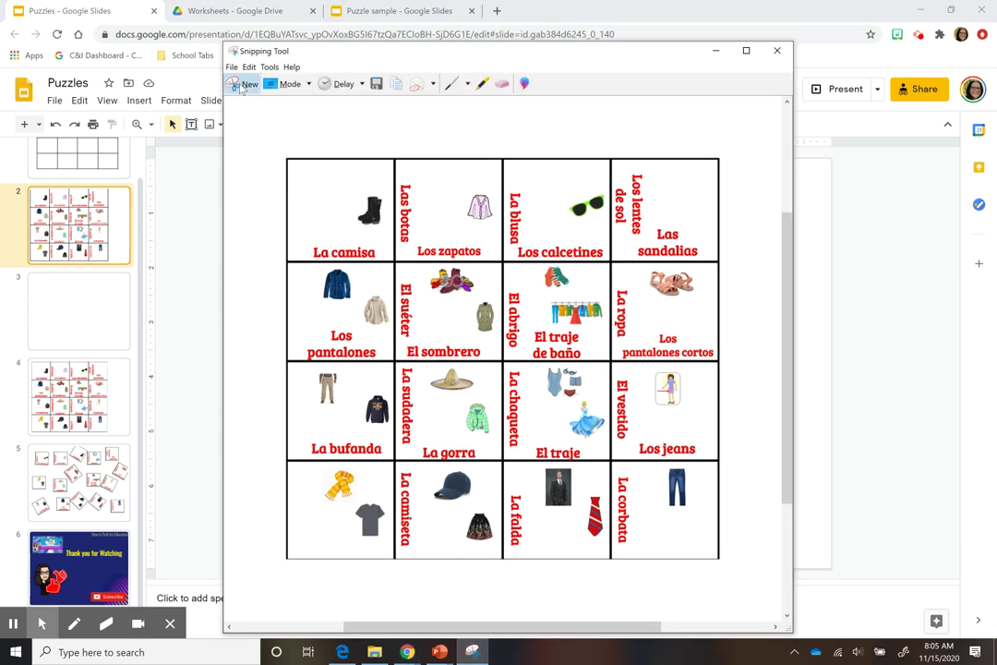
click(242, 83)
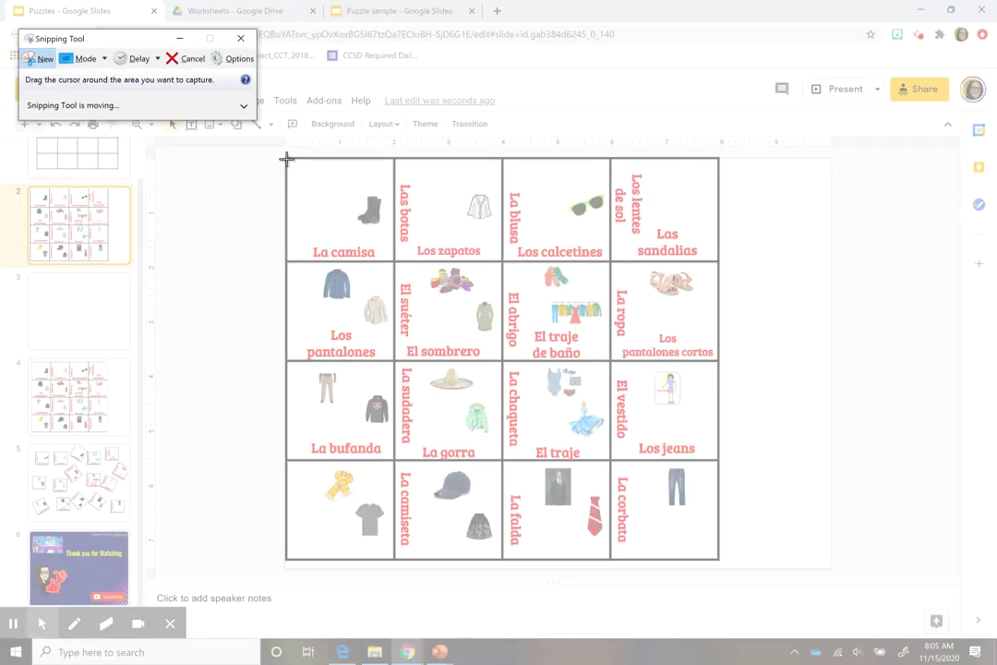
drag(286, 157, 395, 261)
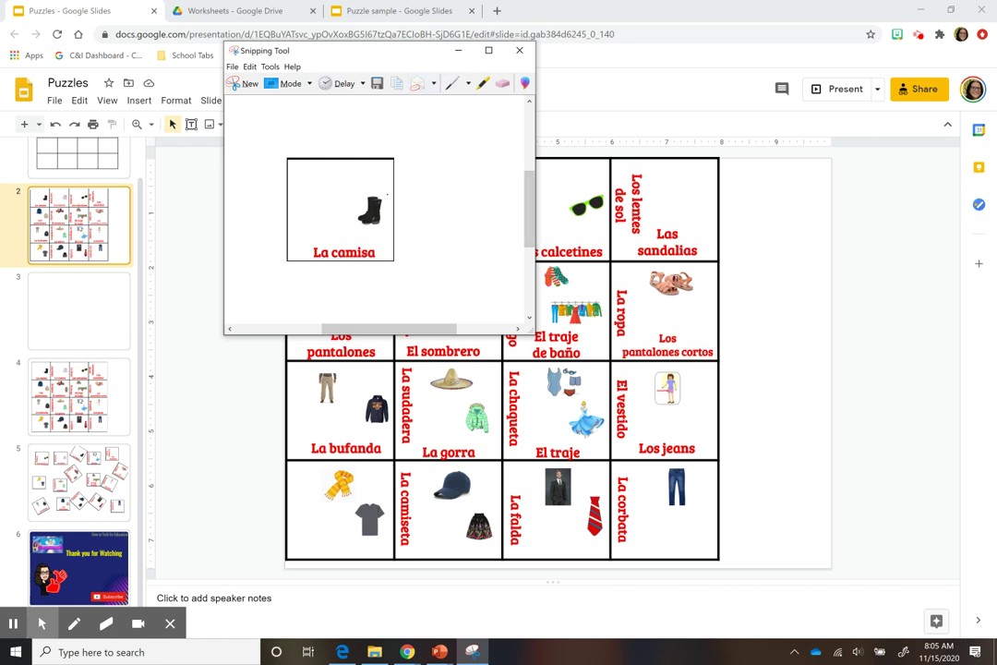
Paste the La camisa card onto blank slide 3 and shrink it
click(93, 299)
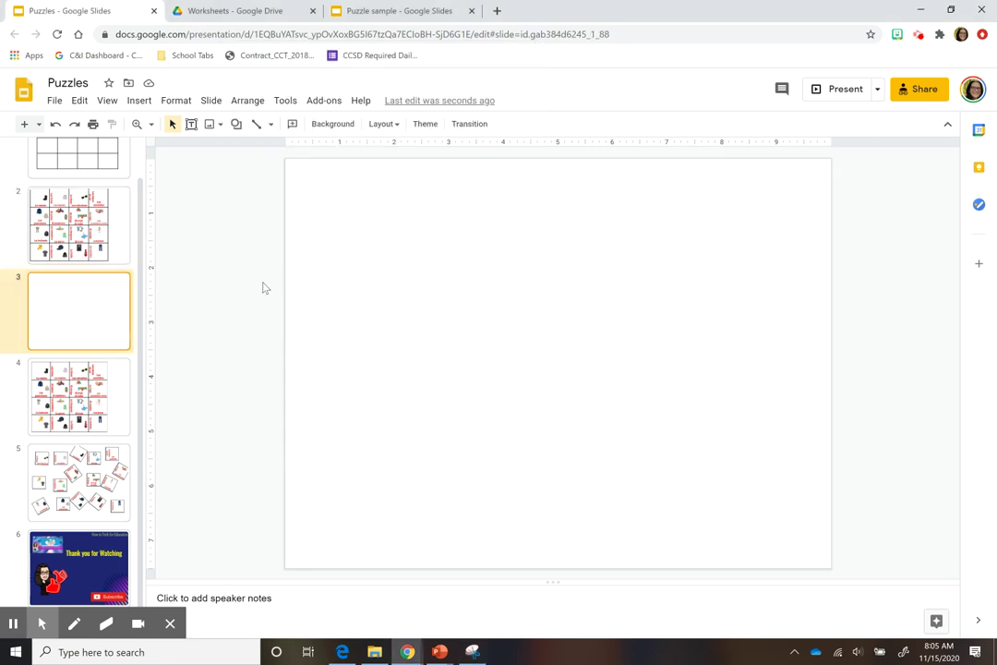
key(ctrl+v)
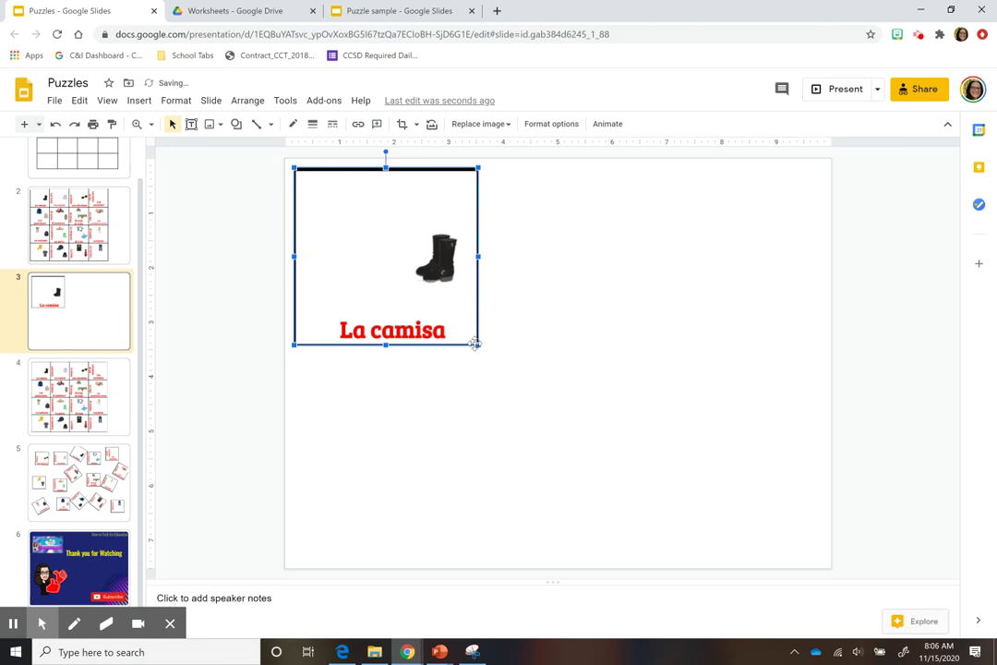
drag(477, 344, 401, 261)
Snip the Las botas / Los zapatos card from the puzzle grid
click(69, 219)
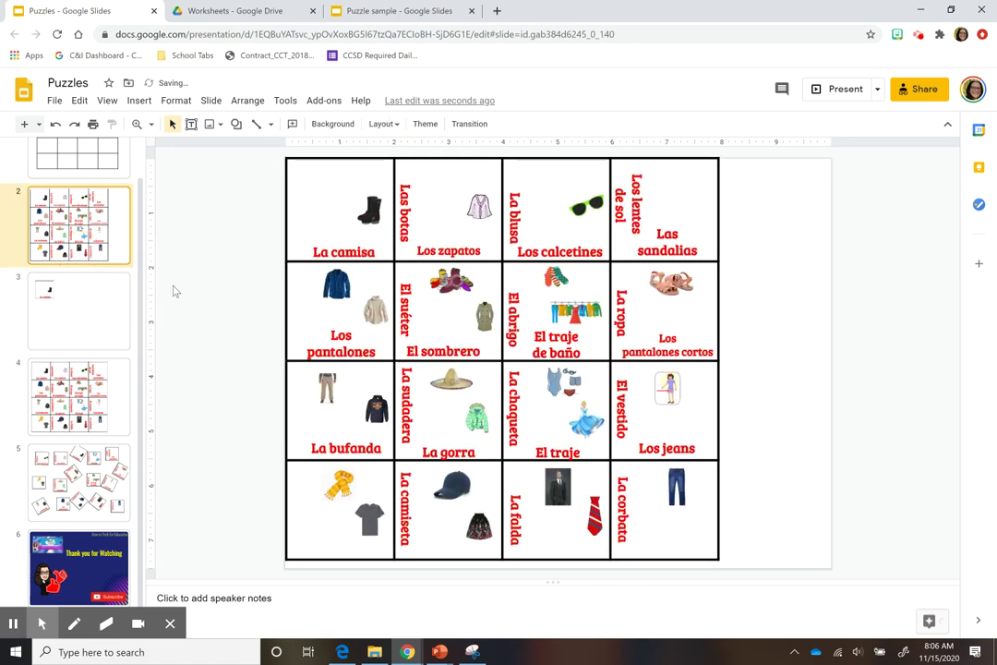
click(472, 652)
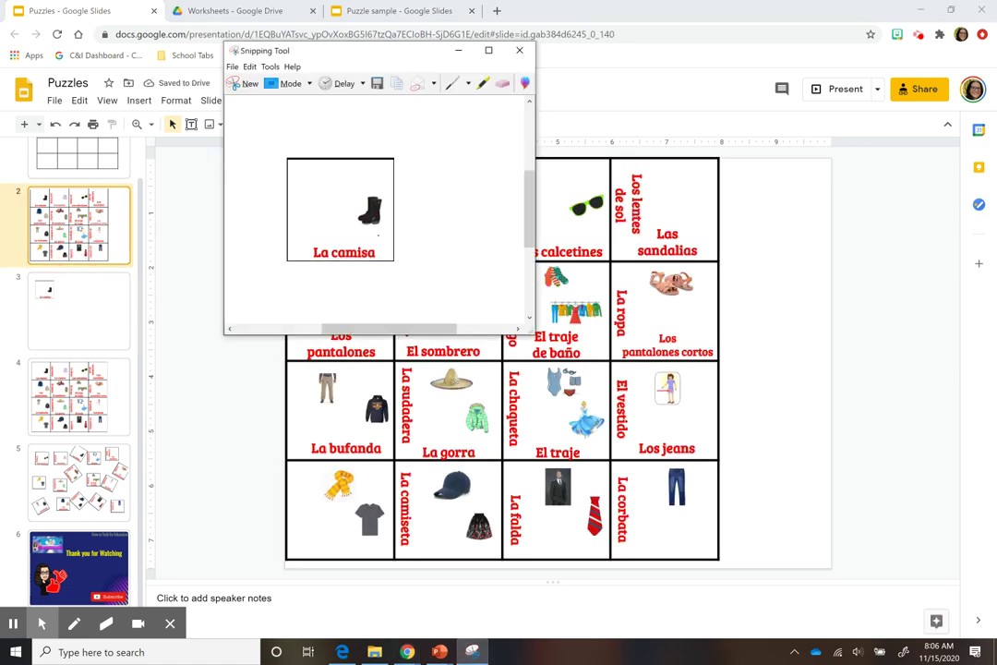
click(243, 84)
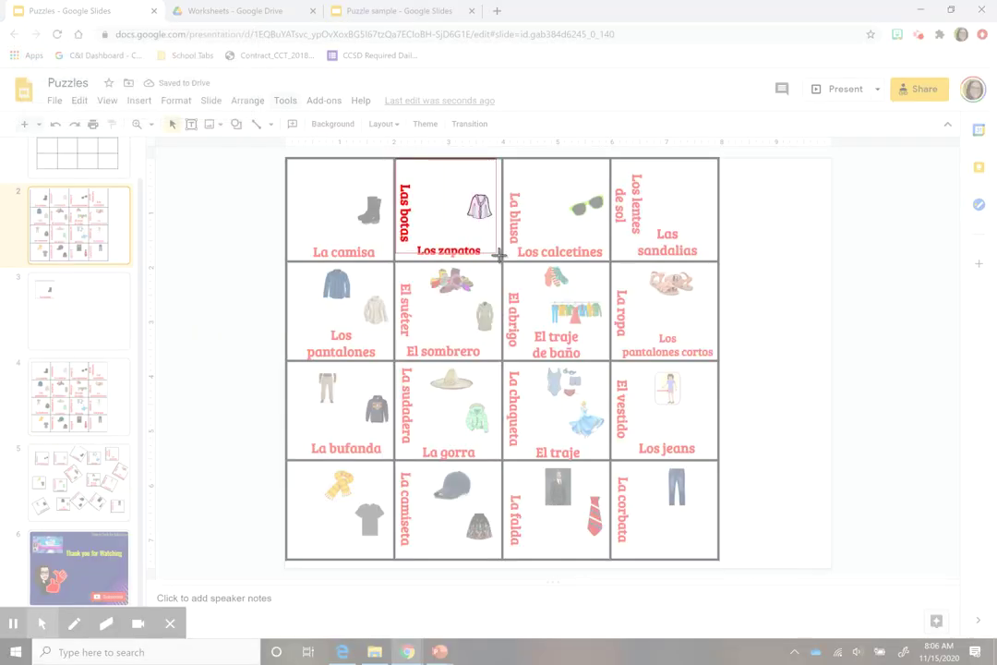
drag(499, 255, 500, 261)
Paste the Las botas card on slide 3, resize it to match, and place it beside La camisa
click(74, 314)
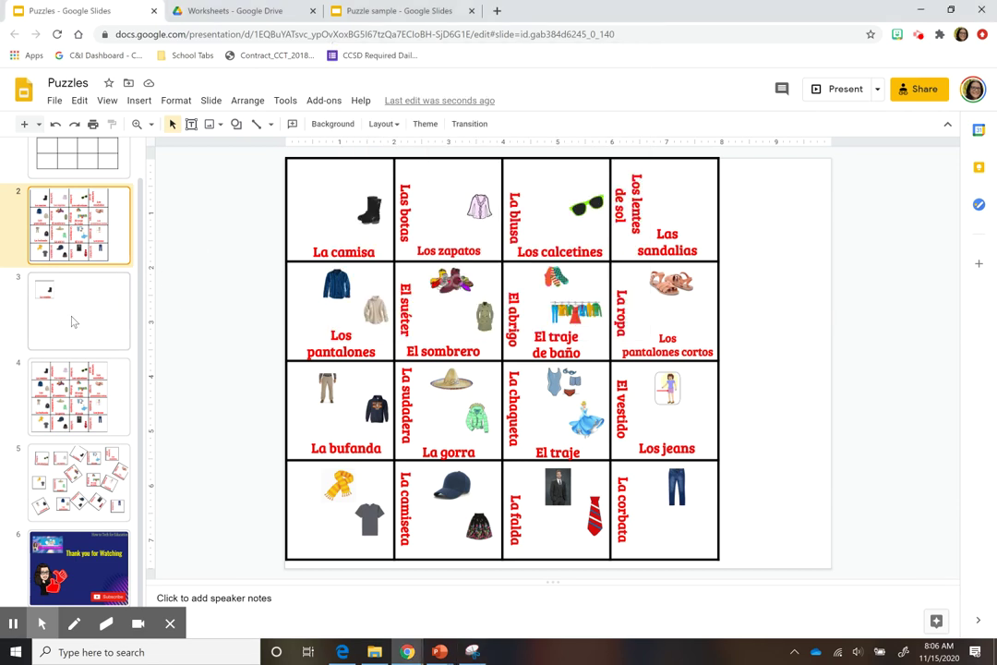
key(ctrl+v)
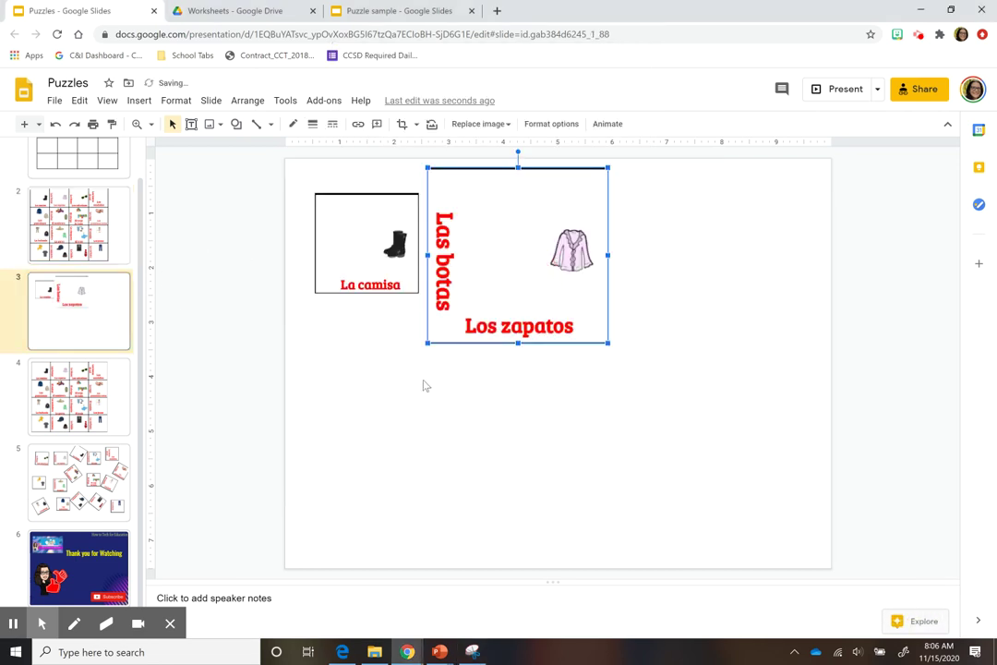
drag(426, 344, 524, 246)
drag(583, 211, 483, 237)
click(514, 281)
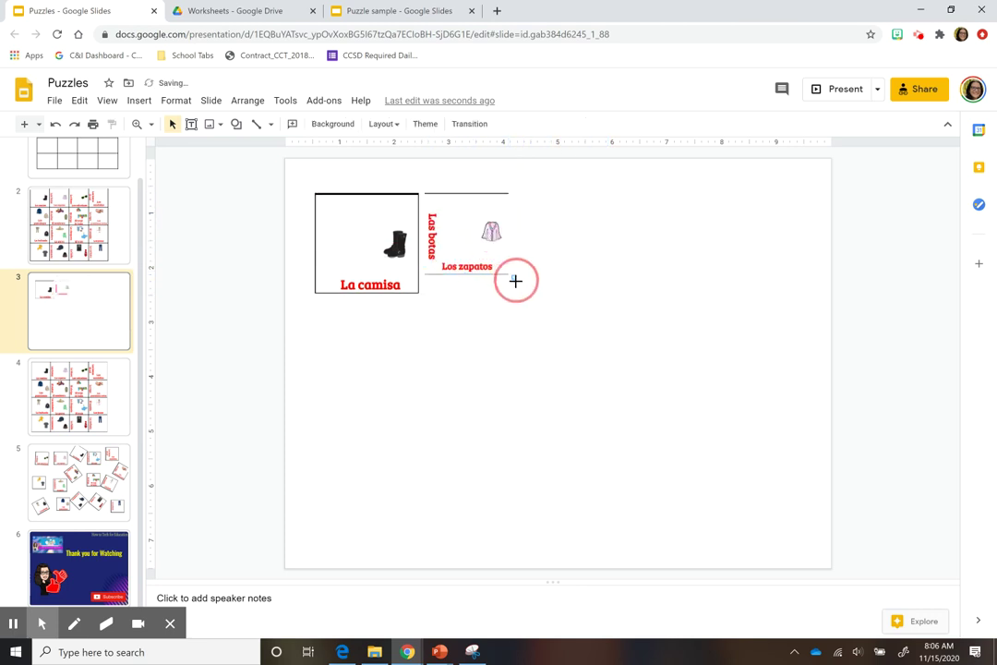
click(459, 236)
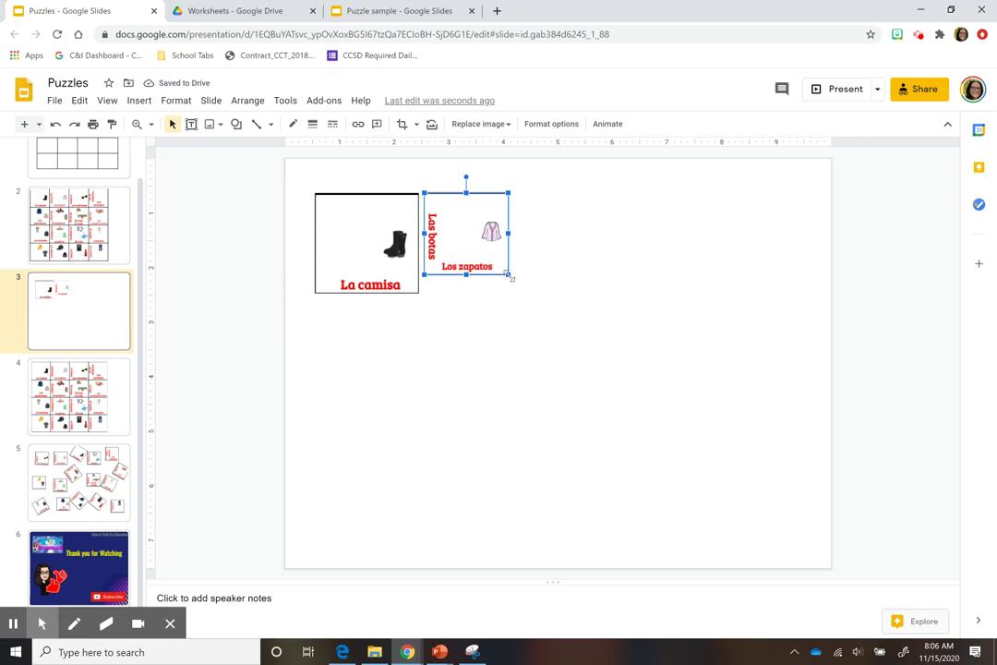
drag(510, 277, 527, 292)
Give both cards 2px borders and shift the Las botas card right to leave a gap
click(356, 340)
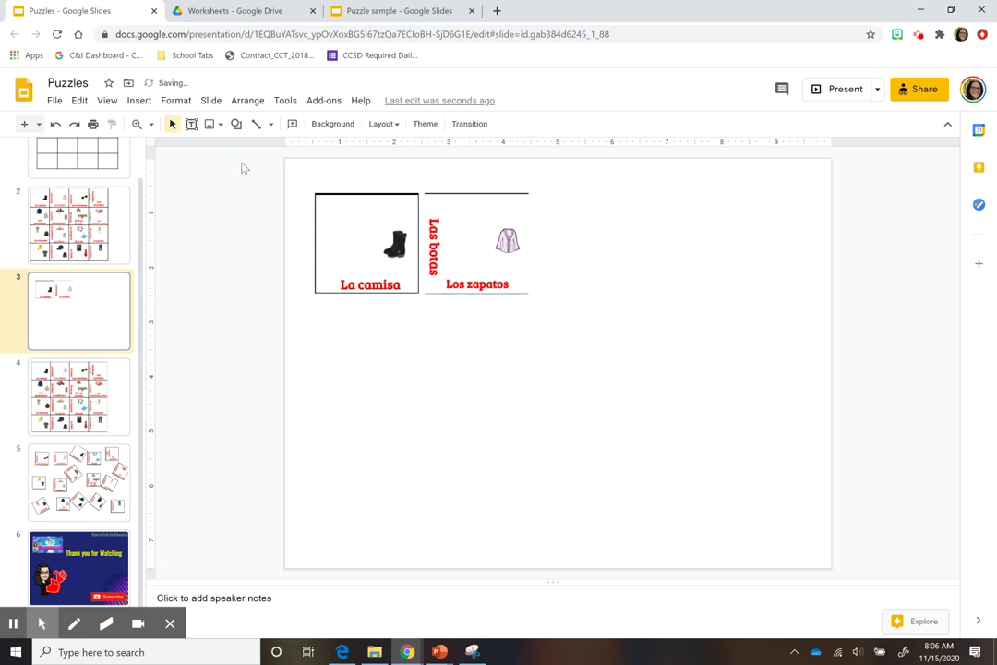
drag(244, 169, 596, 334)
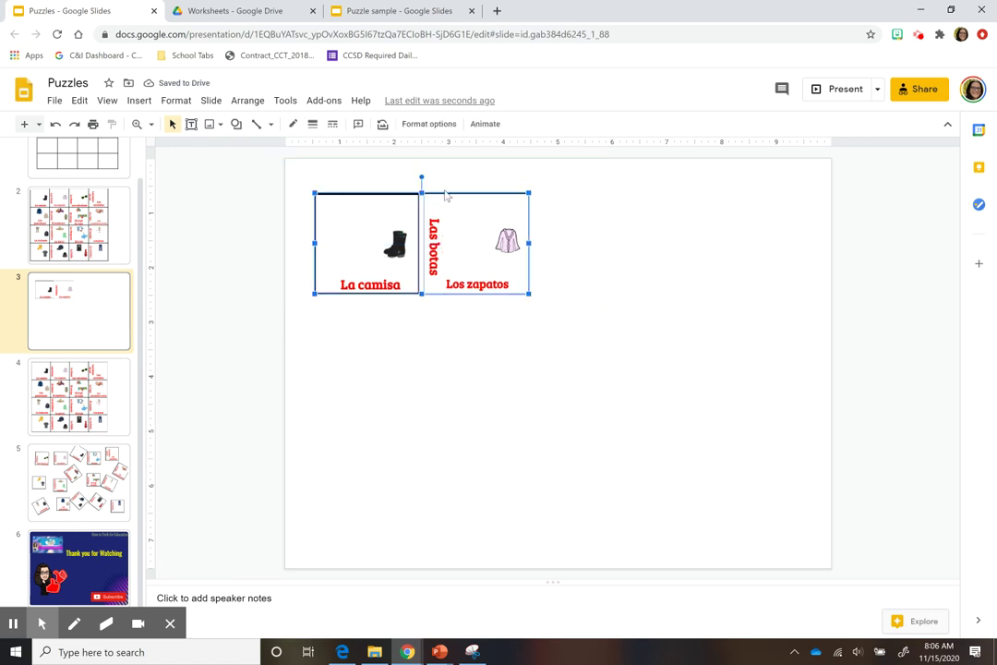
click(313, 126)
click(334, 171)
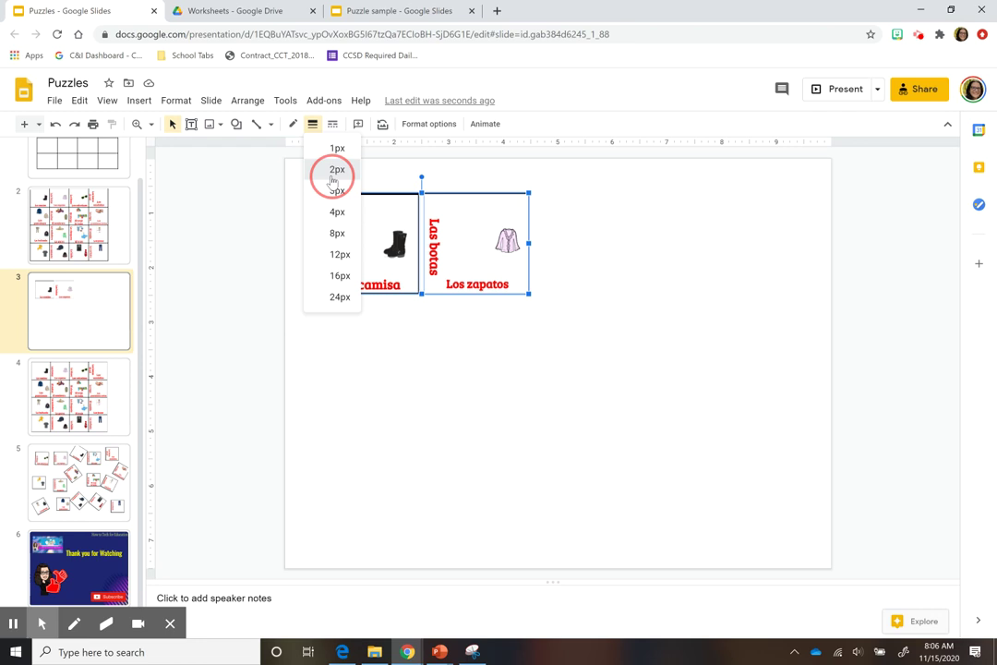
click(513, 368)
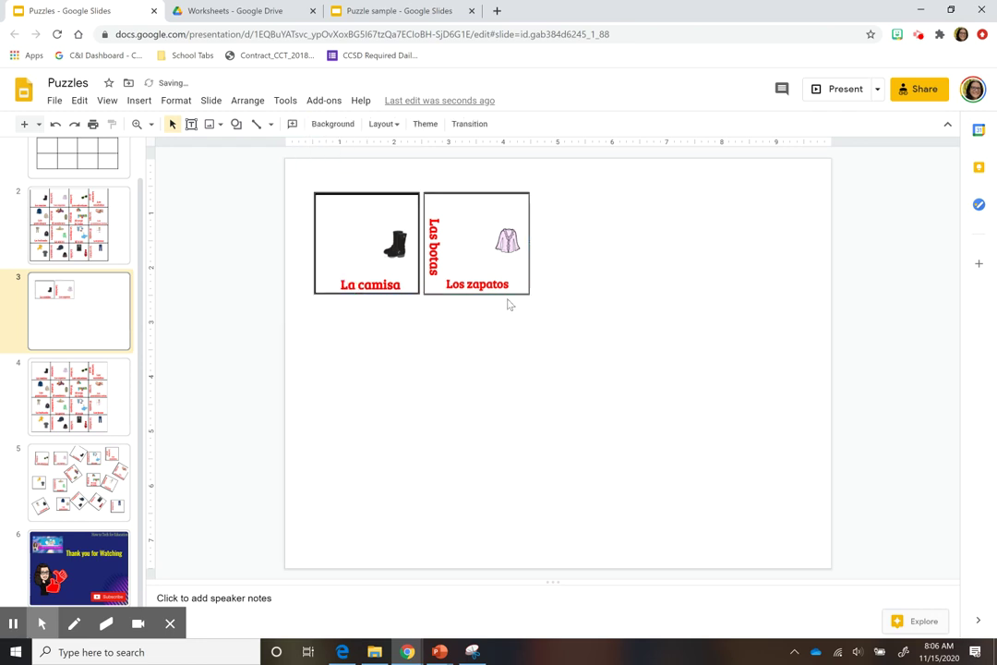
mouse_move(488, 282)
mouse_down()
mouse_move(526, 284)
mouse_move(496, 283)
mouse_up()
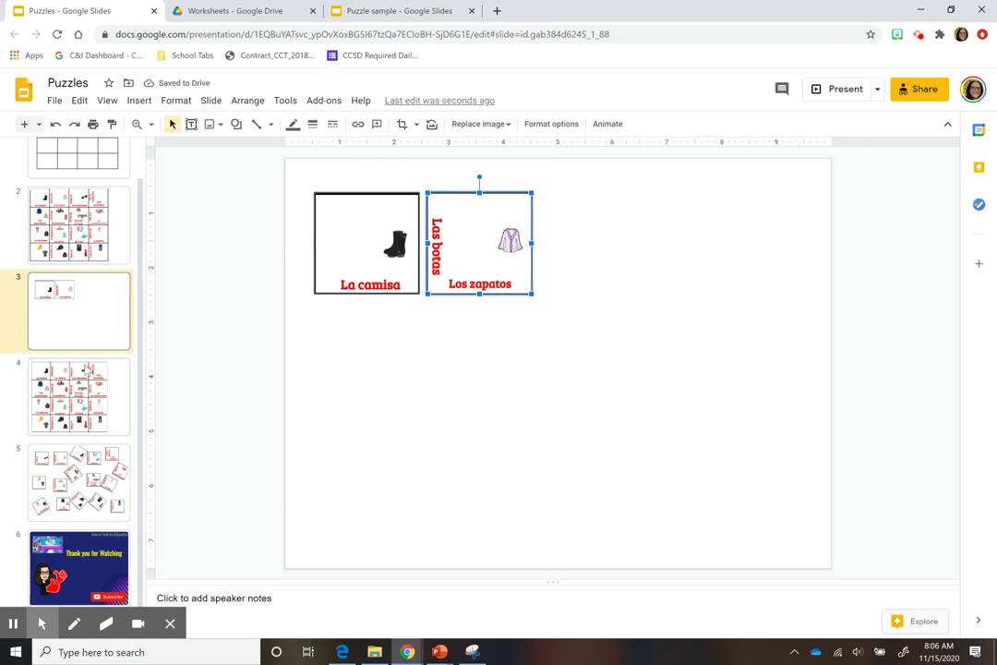
Snip the entire 4x4 clothing puzzle grid from slide 2, then minimise Snipping Tool
click(70, 194)
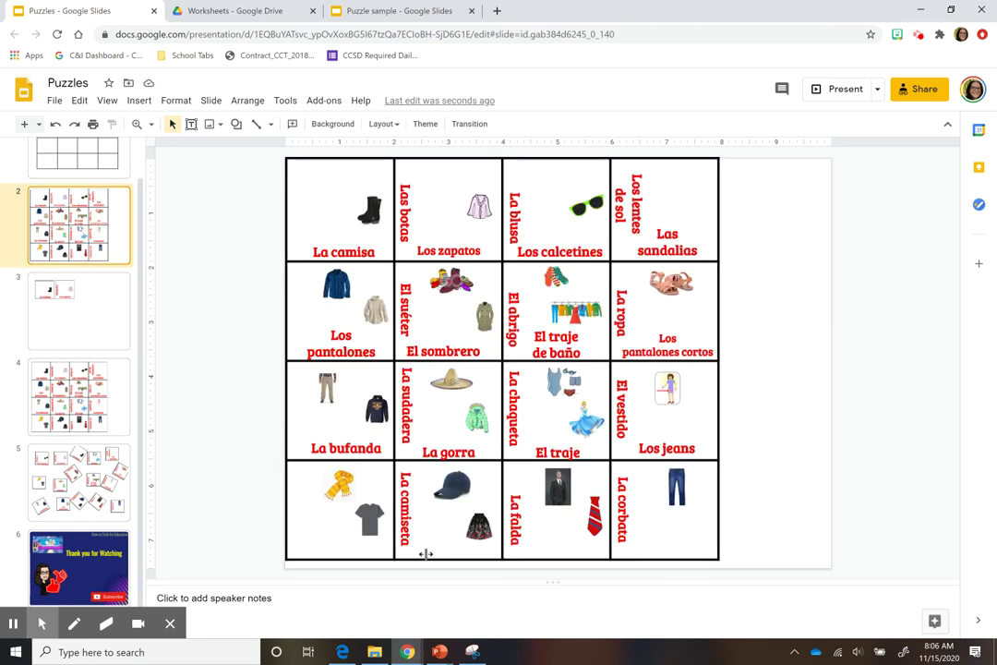
click(473, 652)
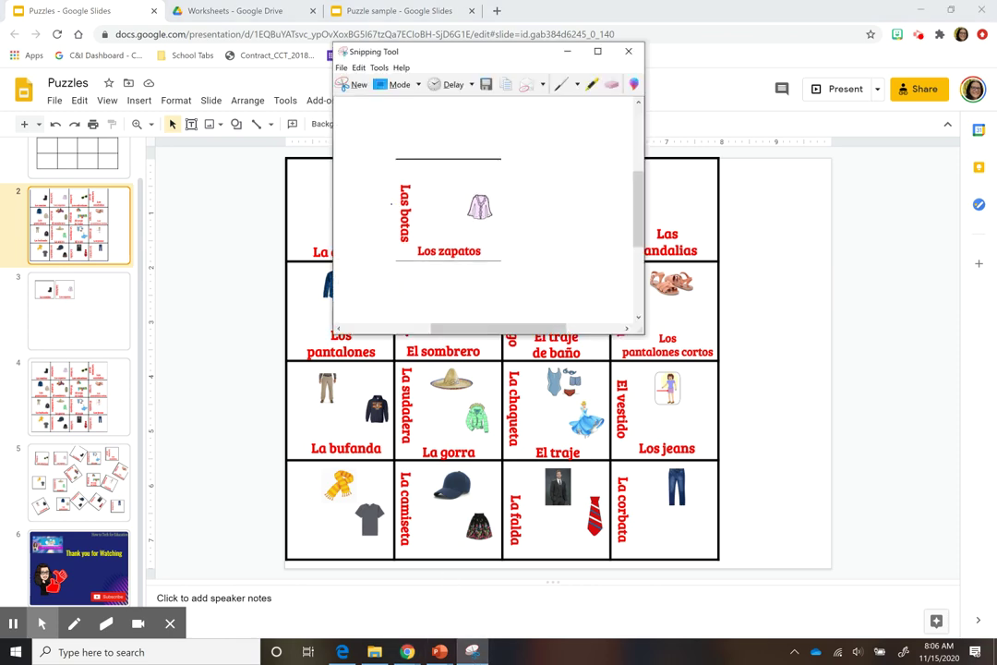
click(353, 84)
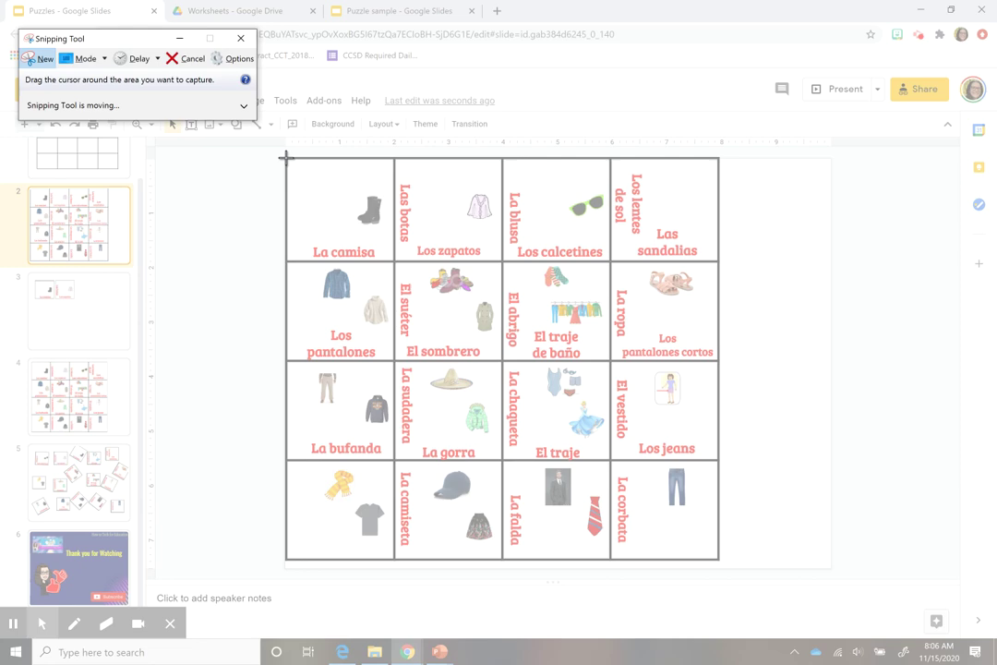
drag(286, 157, 720, 559)
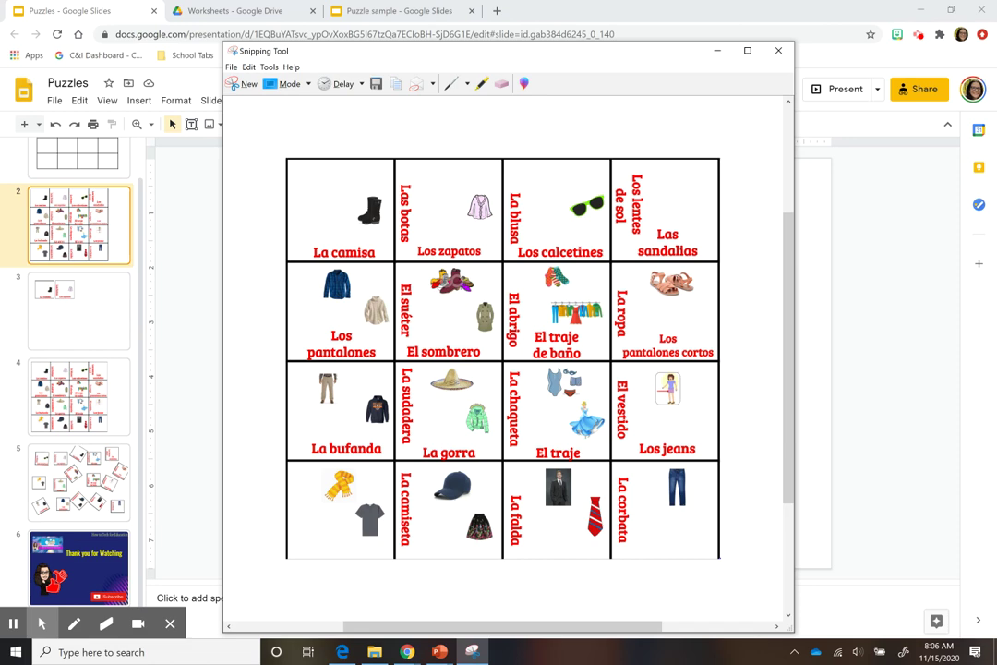
click(717, 51)
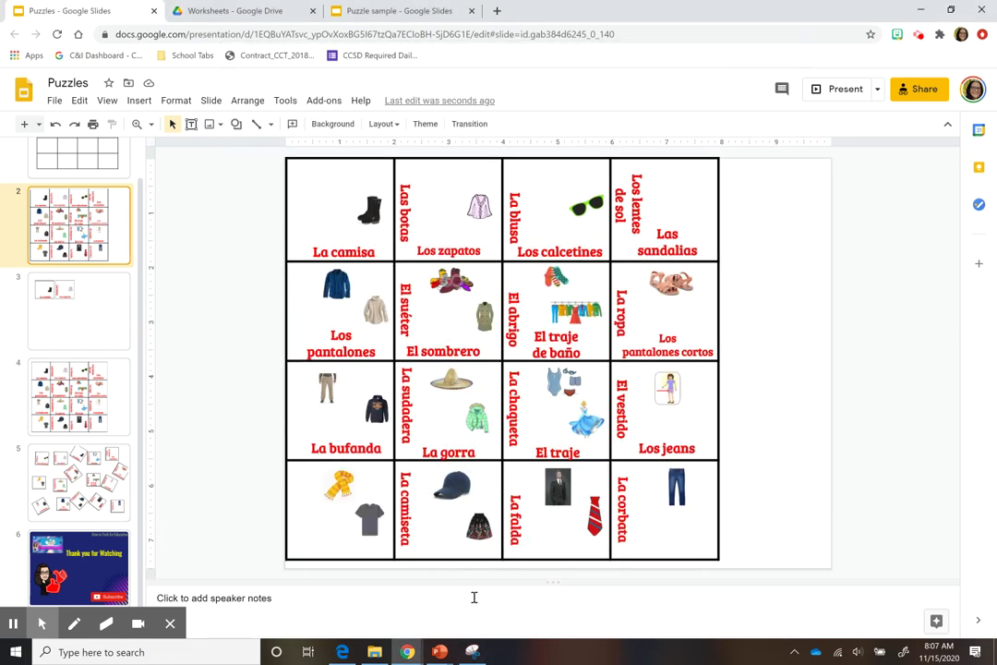
In the Puzzle sample deck, add a blank slide and reposition the grid picture and square on slide 1
mouse_move(440, 652)
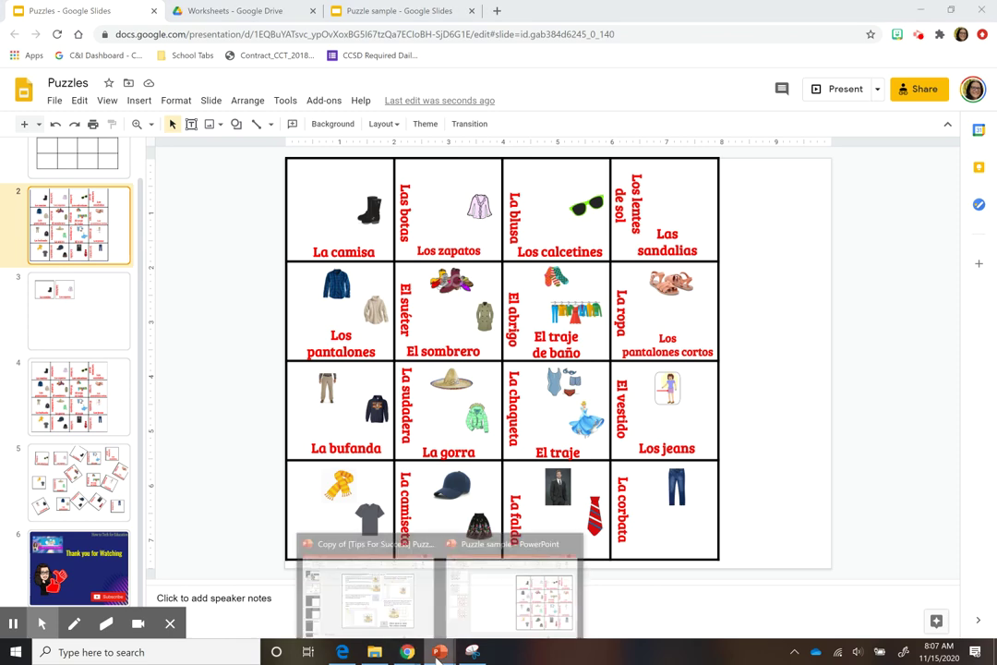
click(498, 605)
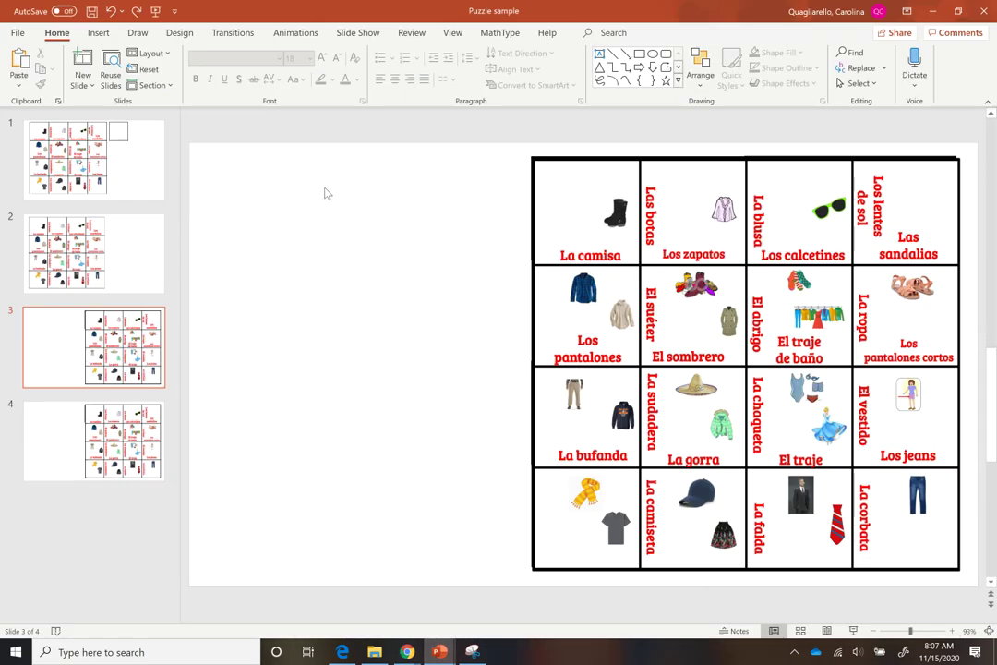
click(122, 186)
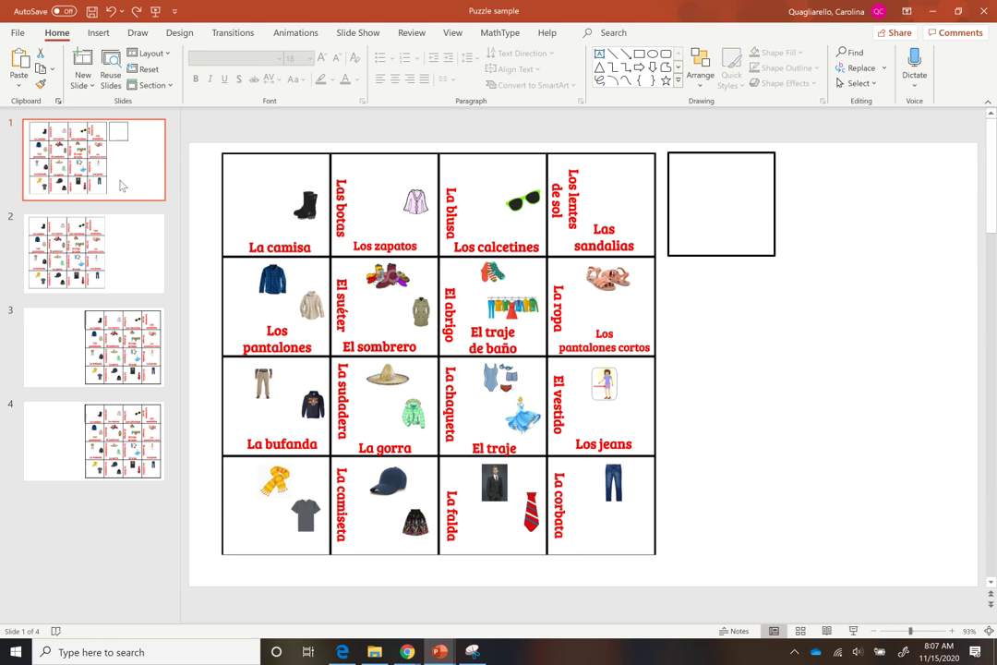
key(ctrl+m)
click(121, 185)
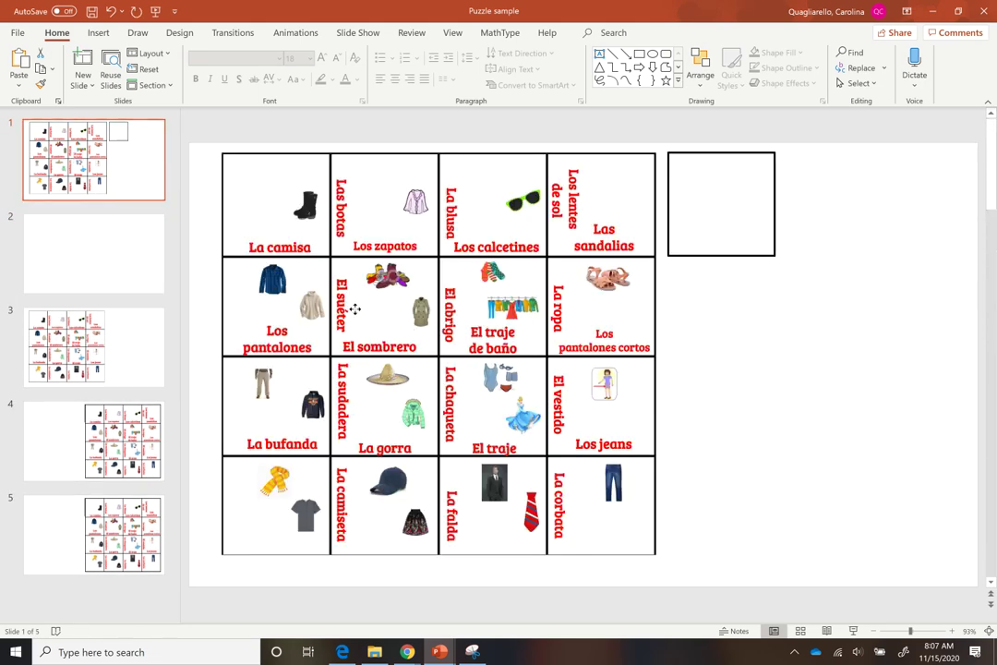
mouse_move(355, 309)
mouse_down()
mouse_move(326, 311)
mouse_move(343, 313)
mouse_up()
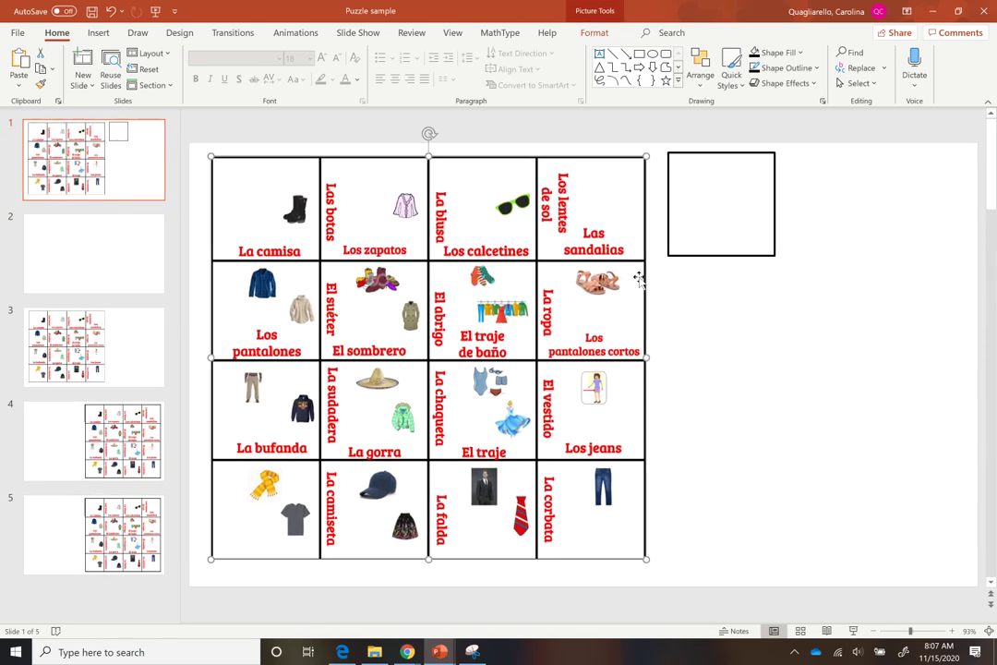
drag(701, 240, 699, 247)
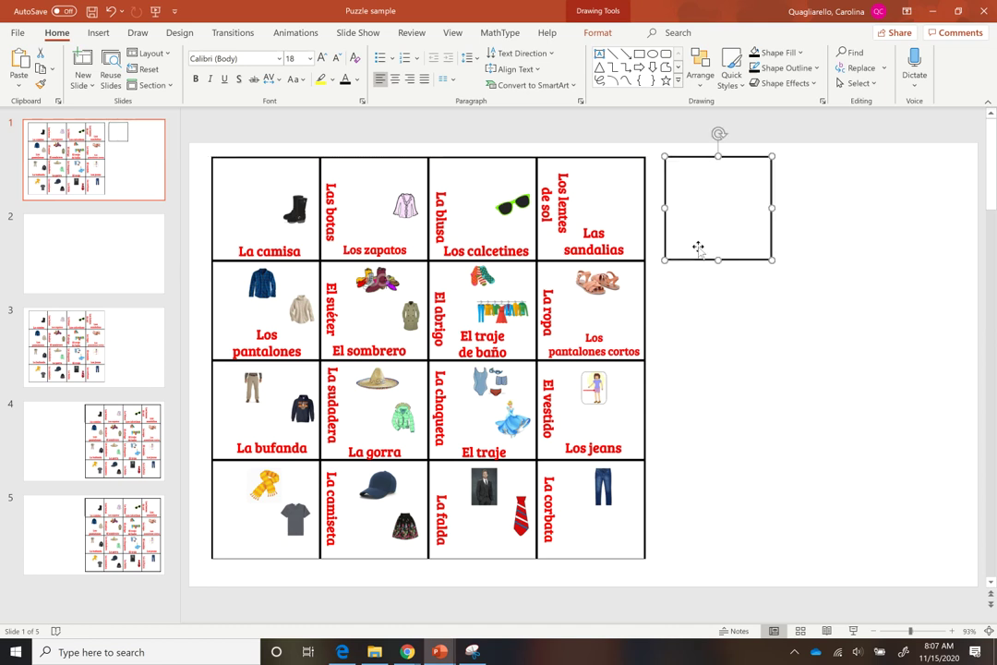
mouse_move(698, 247)
mouse_down()
mouse_move(238, 256)
mouse_move(707, 247)
mouse_up()
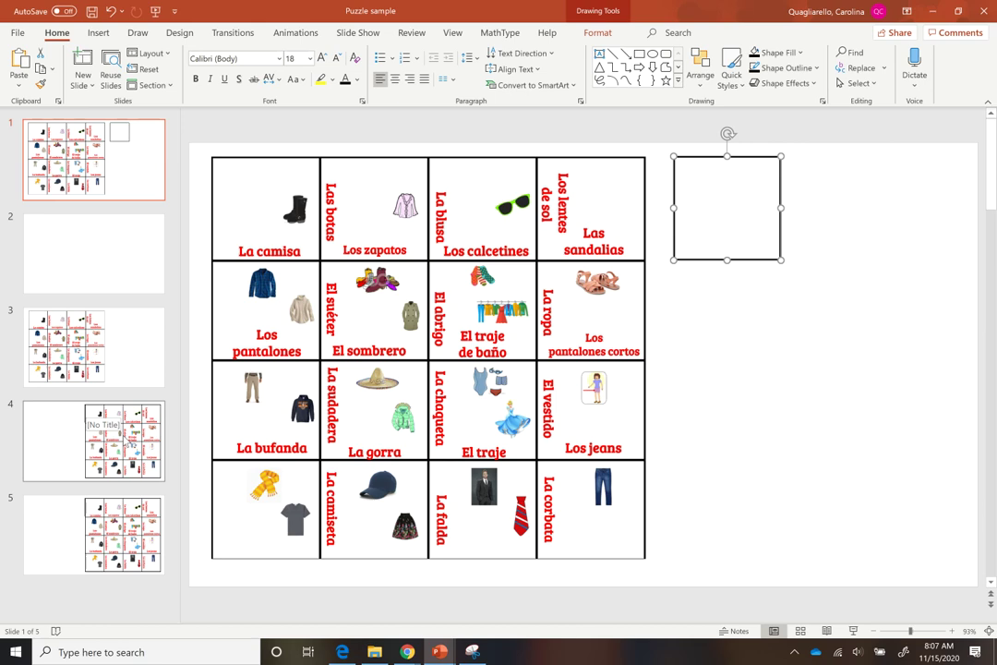
Shift slide 4's puzzle picture left to uncover the empty 4x4 grid, then return to slide 1
click(109, 429)
drag(736, 302, 287, 302)
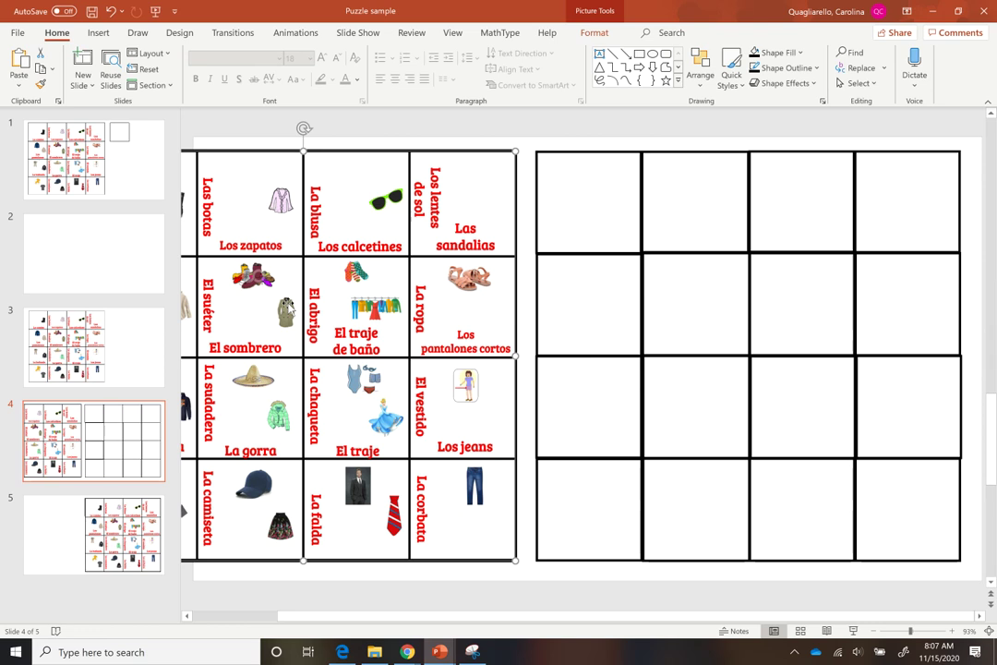
click(101, 155)
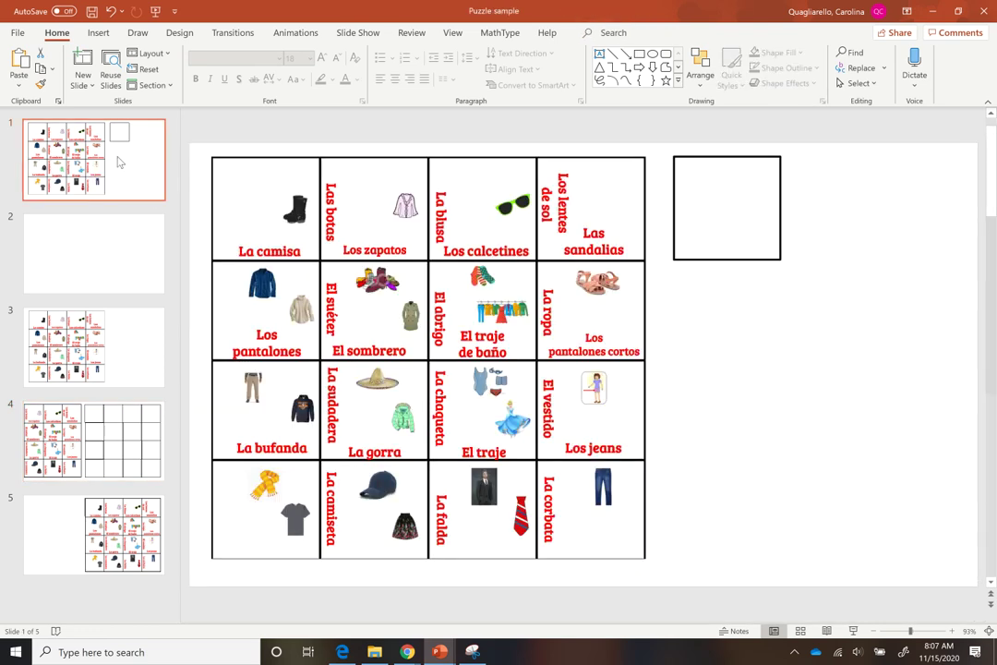
Draw a new text box directly below the existing square beside the puzzle
click(98, 34)
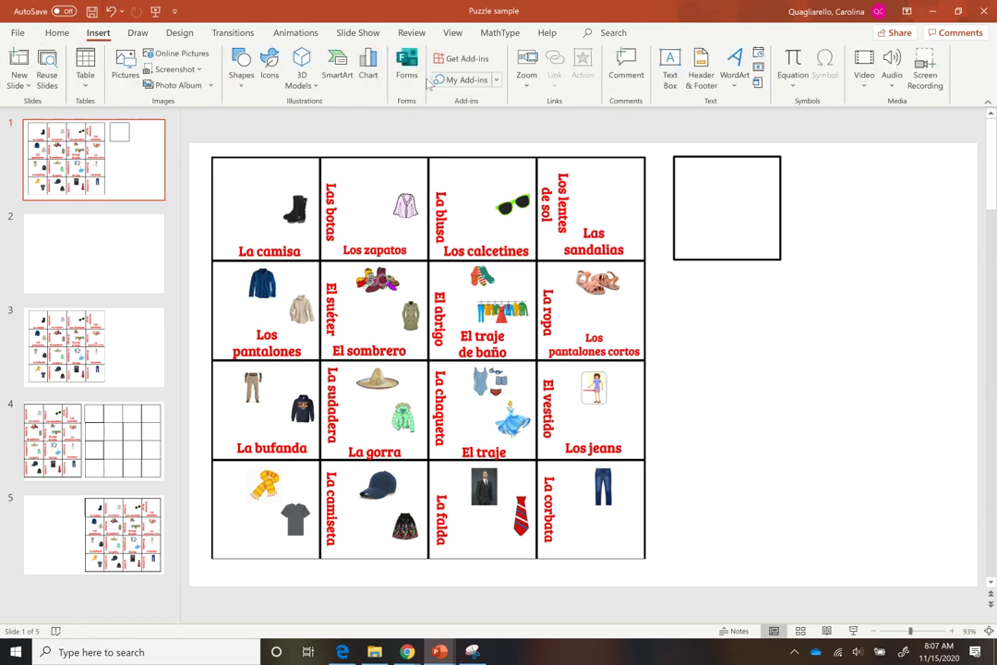
click(241, 72)
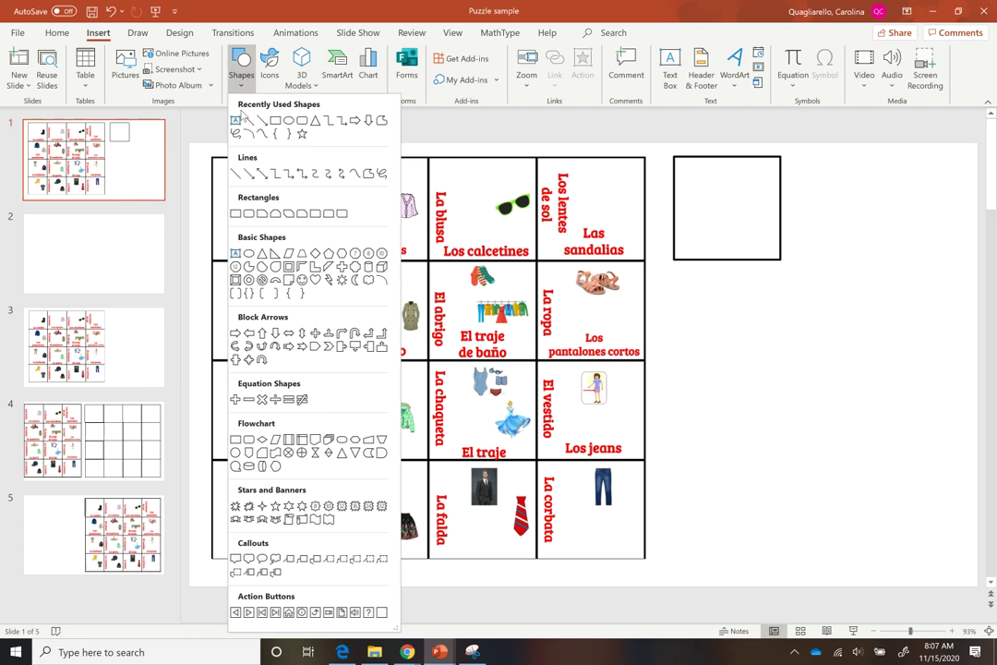
click(235, 122)
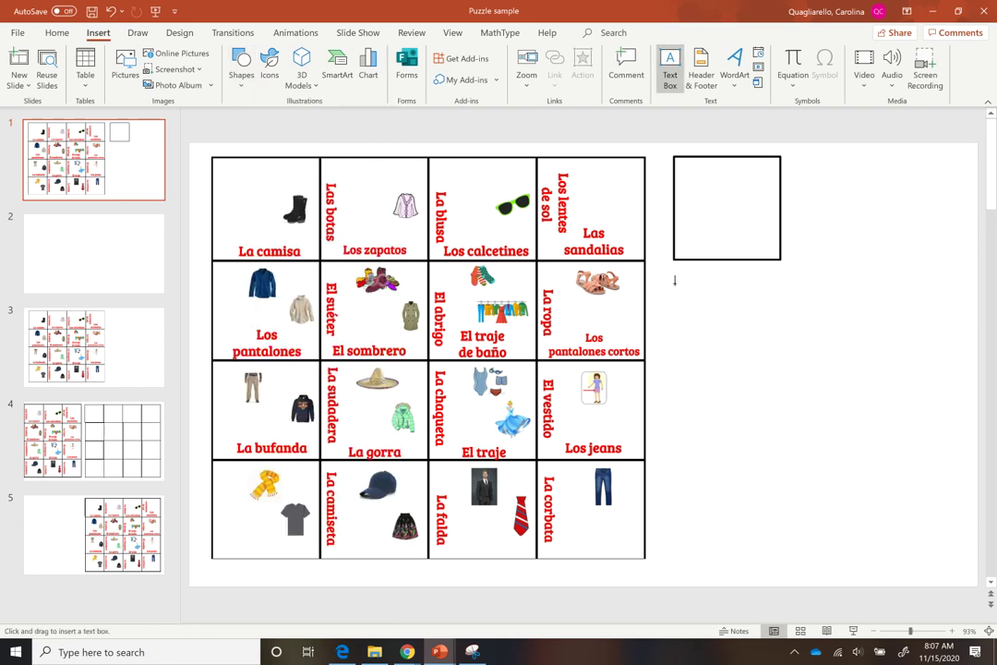
mouse_move(677, 286)
mouse_down()
mouse_move(757, 387)
mouse_move(829, 410)
mouse_move(801, 383)
mouse_up()
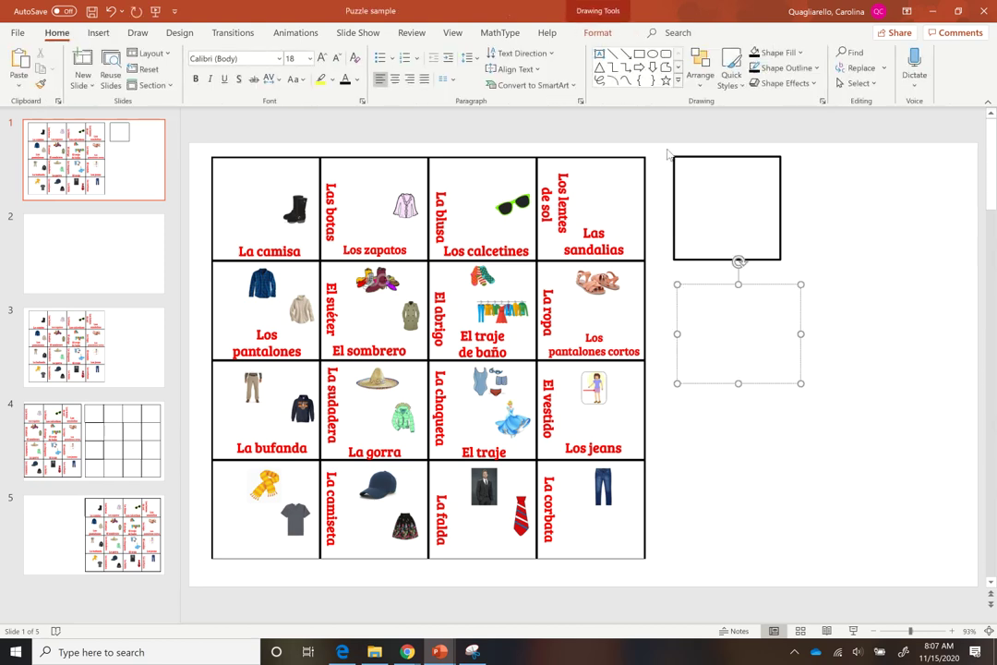
Give the new box a 4½ pt outline and resize it into a square matching the one above
click(787, 68)
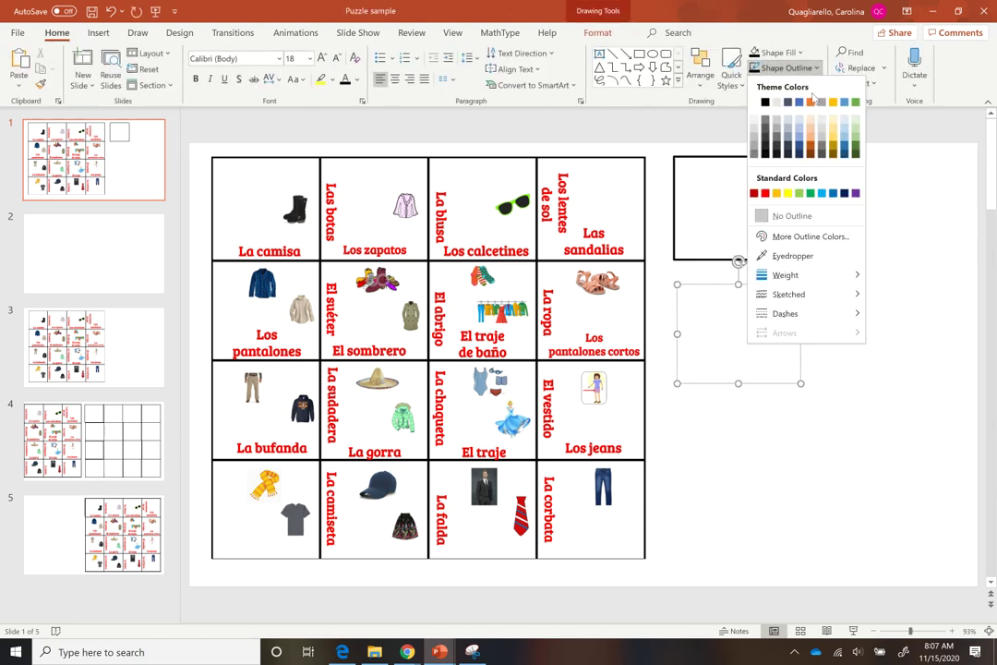
mouse_move(813, 274)
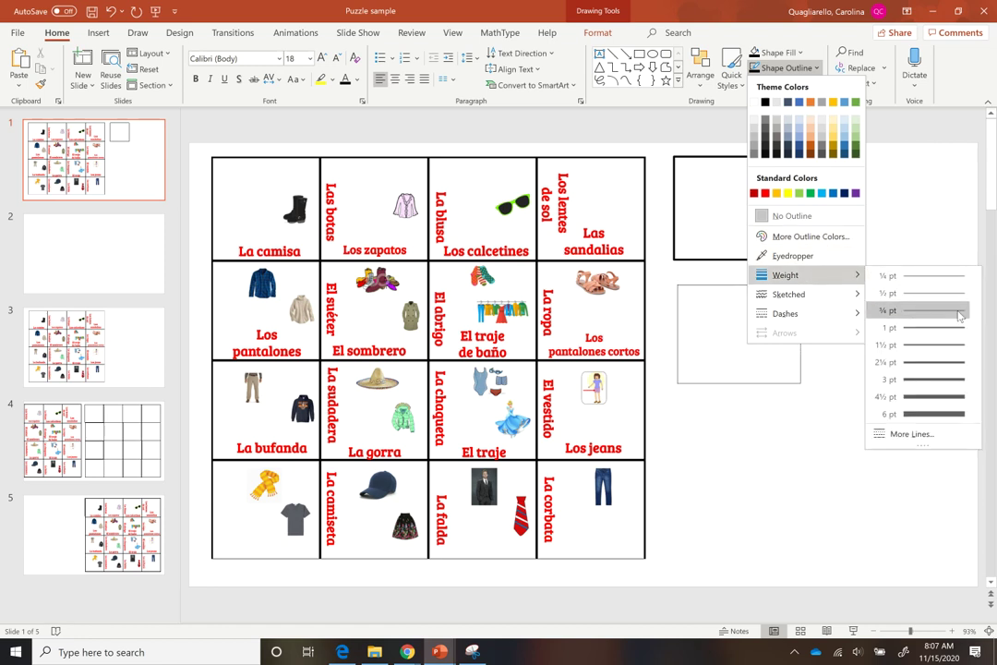
click(946, 399)
click(805, 74)
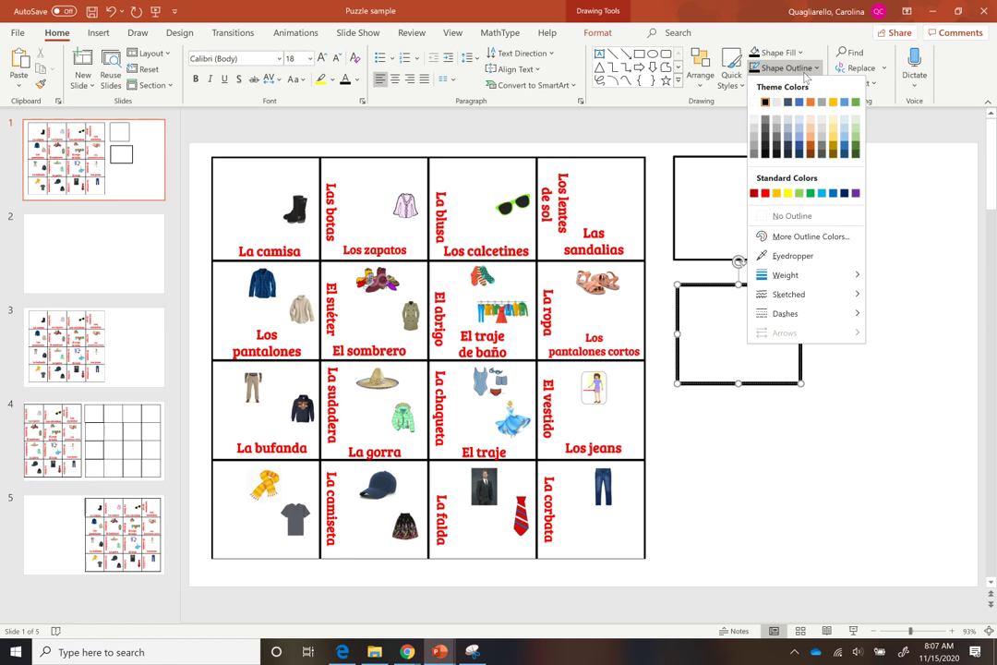
mouse_move(792, 274)
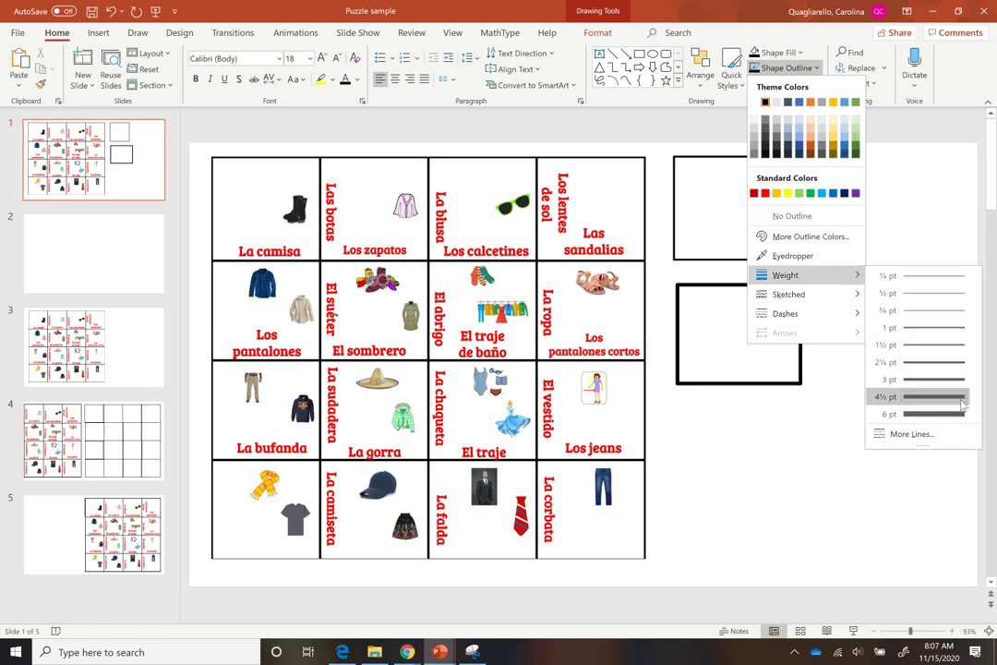
click(809, 344)
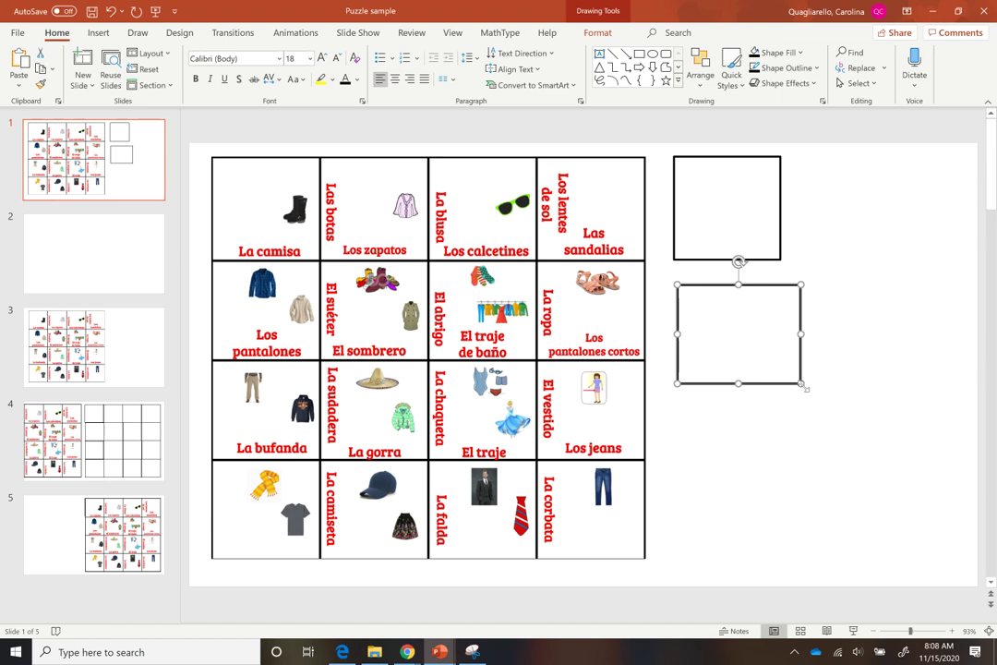
drag(805, 388, 762, 338)
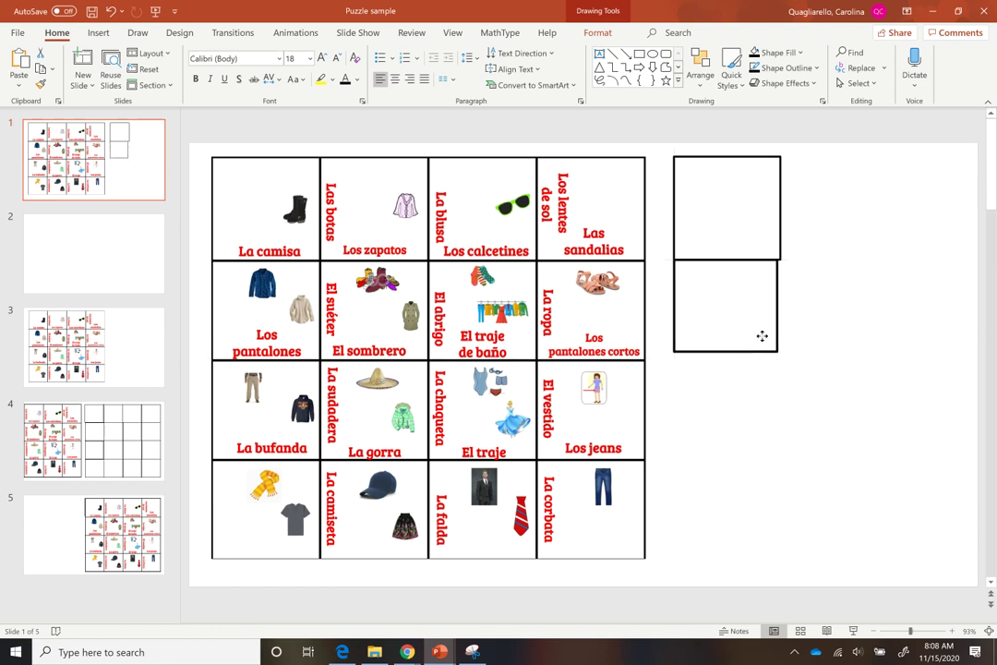
drag(779, 352, 781, 354)
On slide 4, move the puzzle picture over the empty 4×4 grid and resize it until its cells align
click(109, 450)
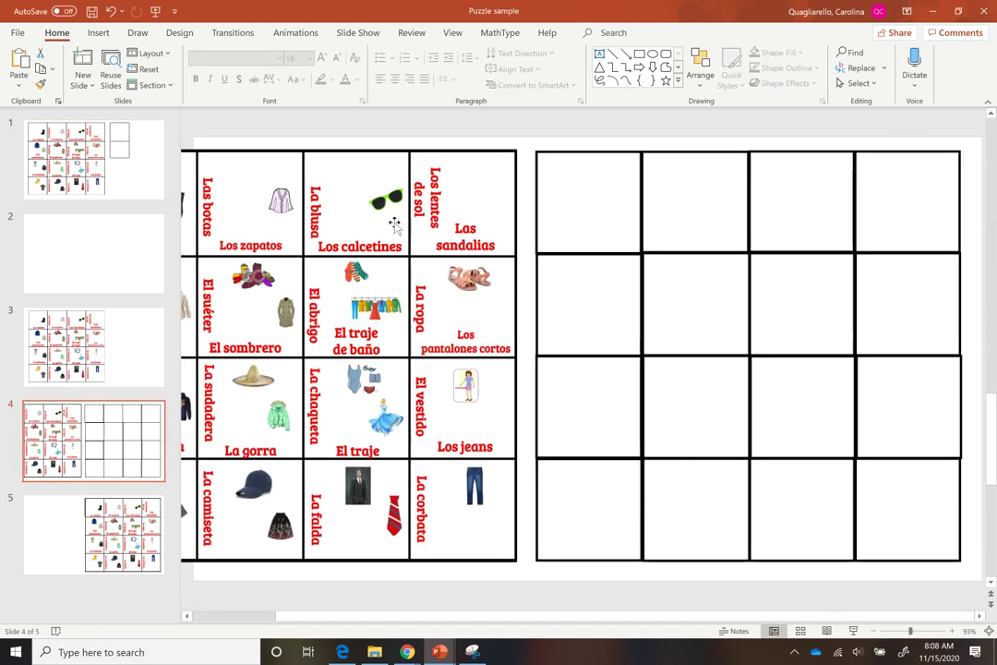
click(592, 199)
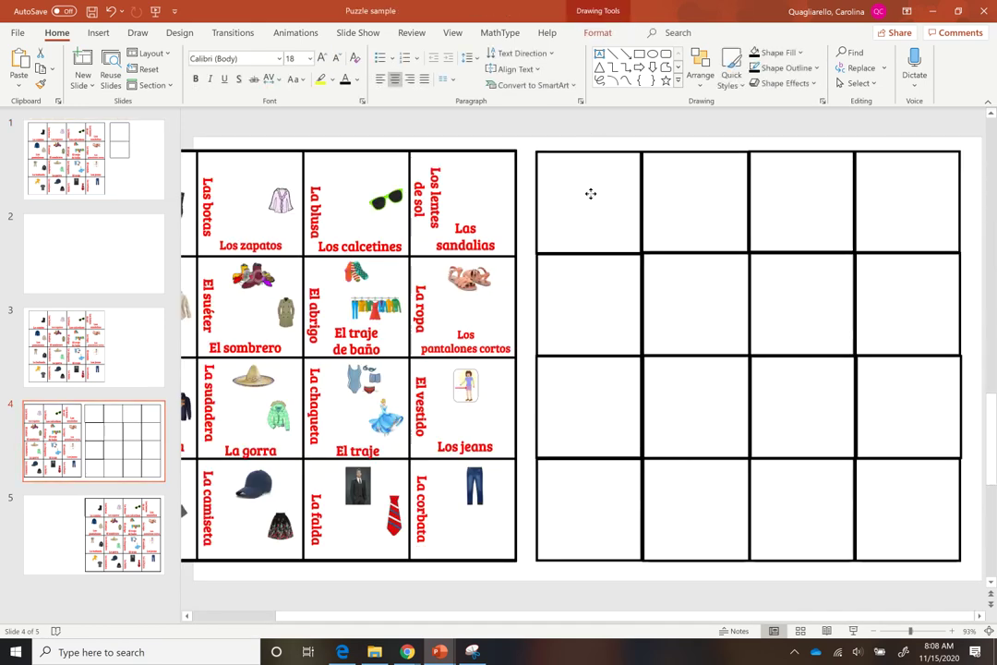
click(590, 193)
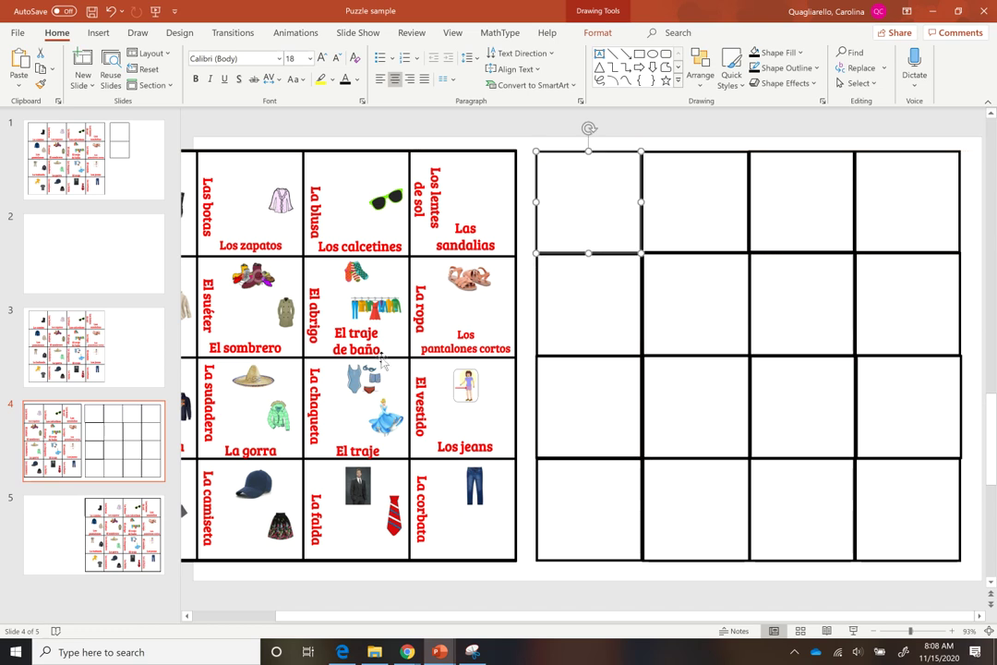
drag(377, 346, 826, 350)
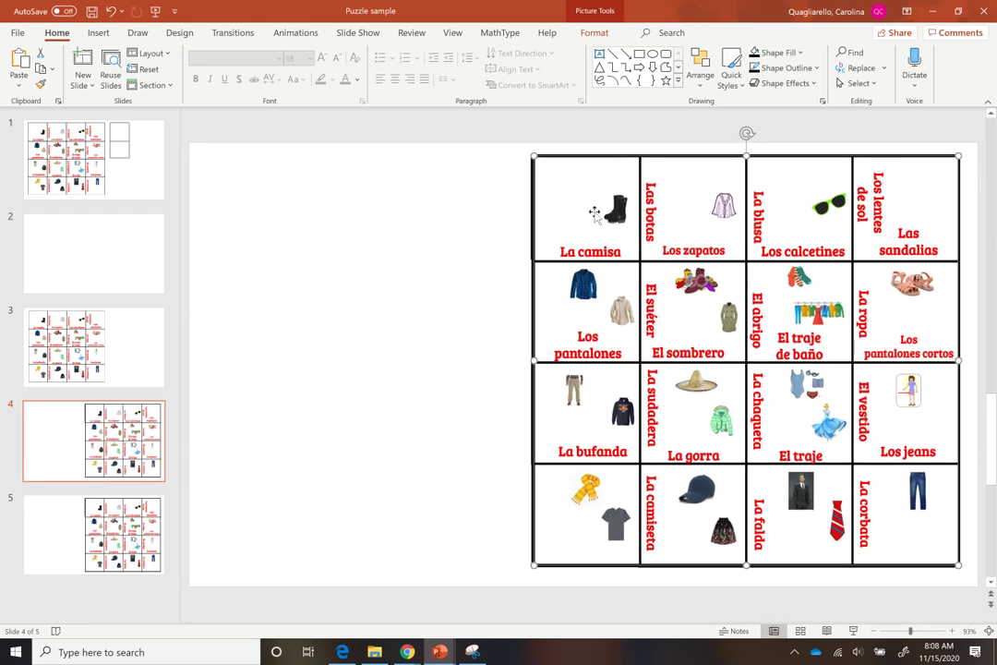
drag(534, 154, 578, 187)
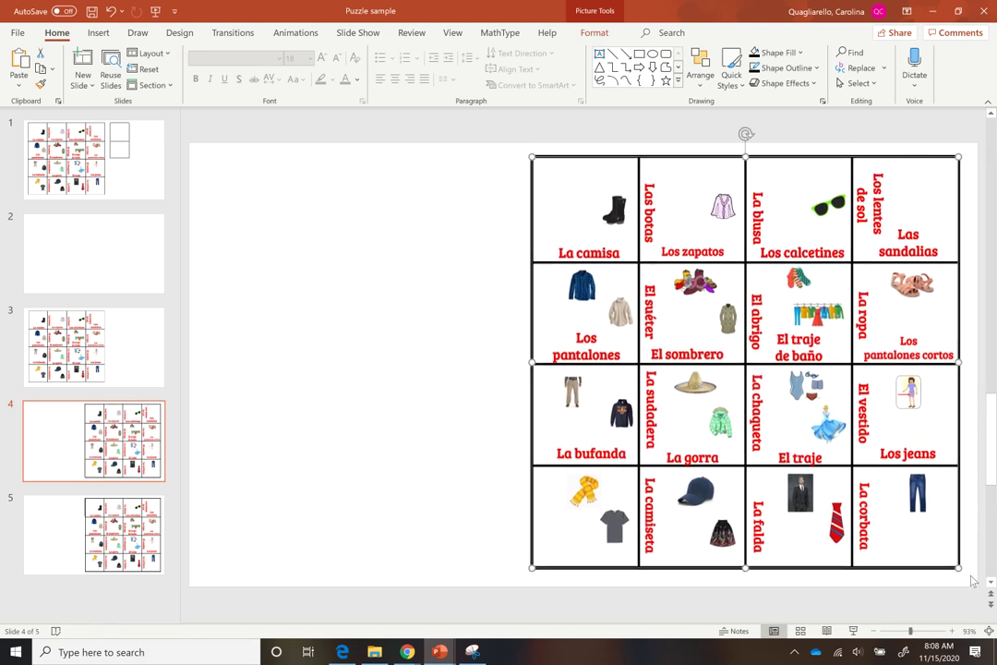
mouse_move(959, 567)
mouse_down()
mouse_move(944, 537)
mouse_move(954, 546)
mouse_up()
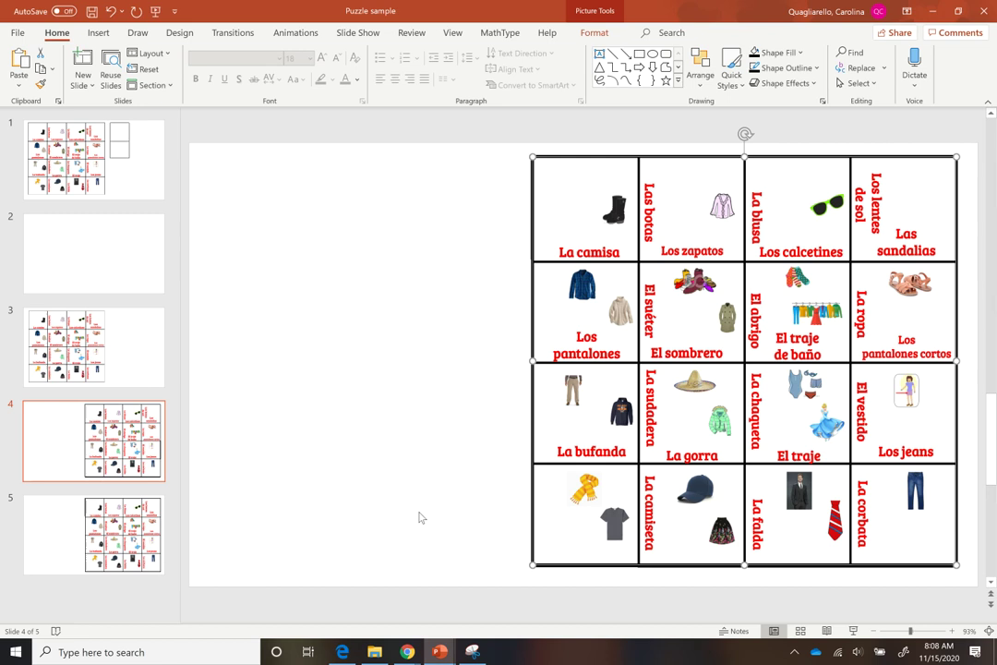
Select slide 4's picture and grid together and apply Merge Shapes > Fragment
click(338, 226)
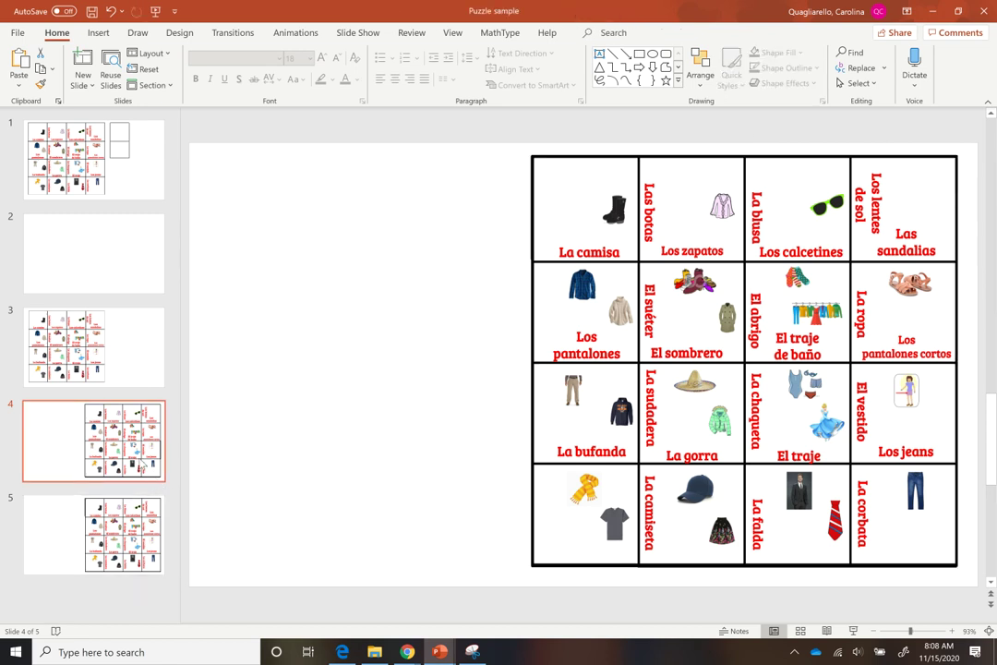
mouse_move(377, 134)
mouse_down()
mouse_move(656, 308)
mouse_move(826, 506)
mouse_move(966, 596)
mouse_move(990, 595)
mouse_move(970, 589)
mouse_up()
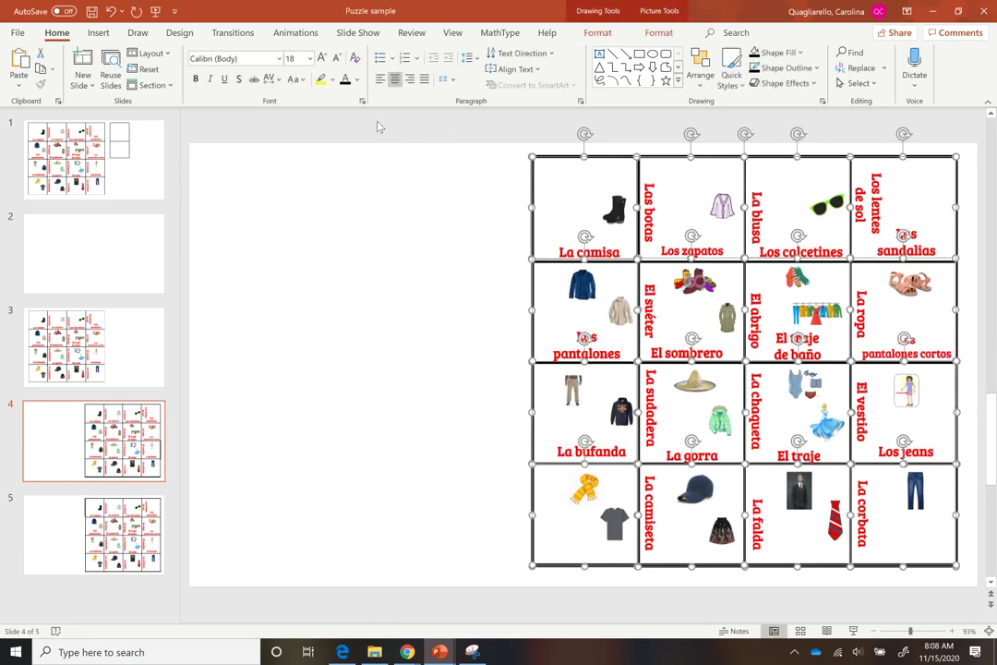
click(598, 33)
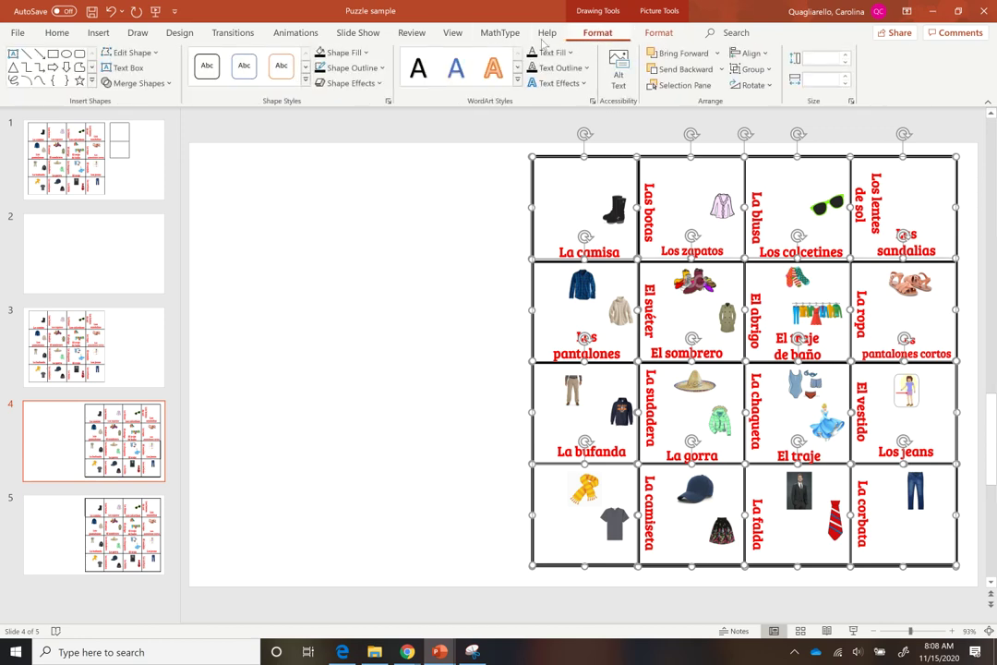
click(167, 85)
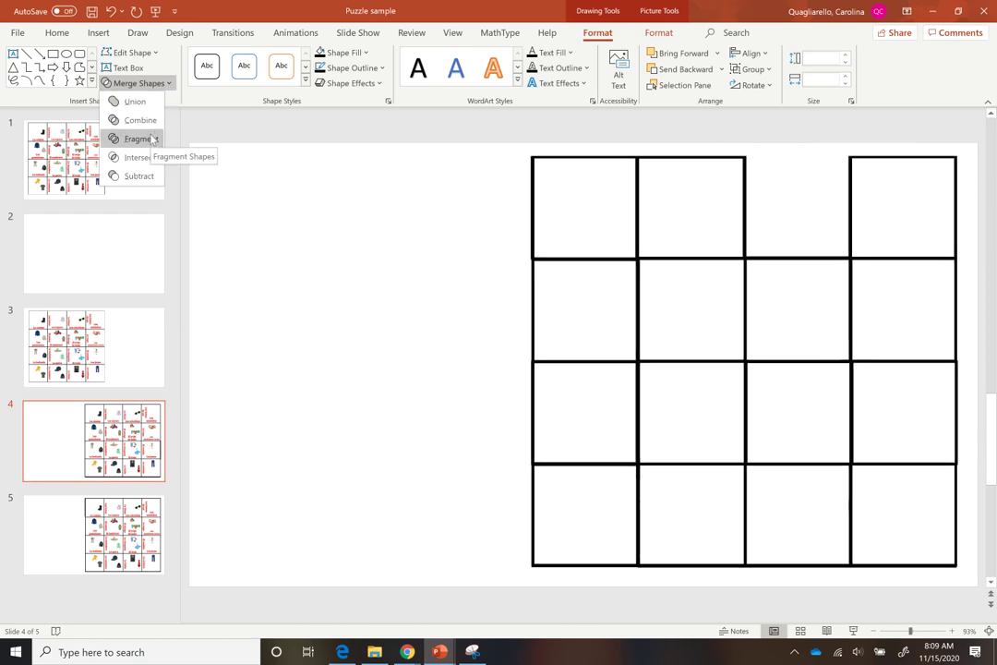
click(315, 286)
click(430, 229)
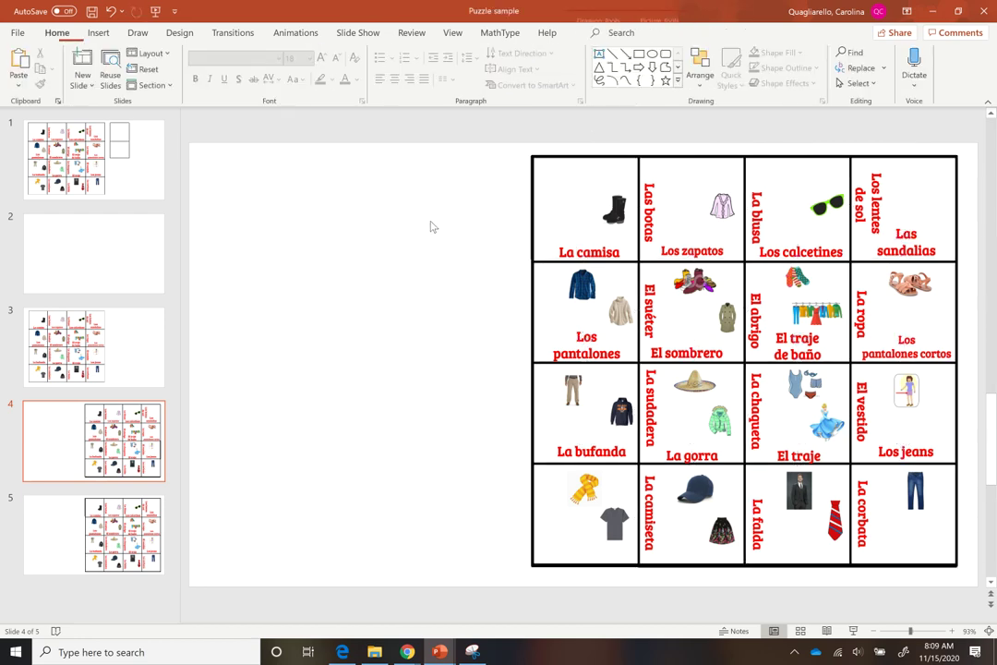
mouse_move(468, 119)
mouse_down()
mouse_move(819, 363)
mouse_move(986, 611)
mouse_up()
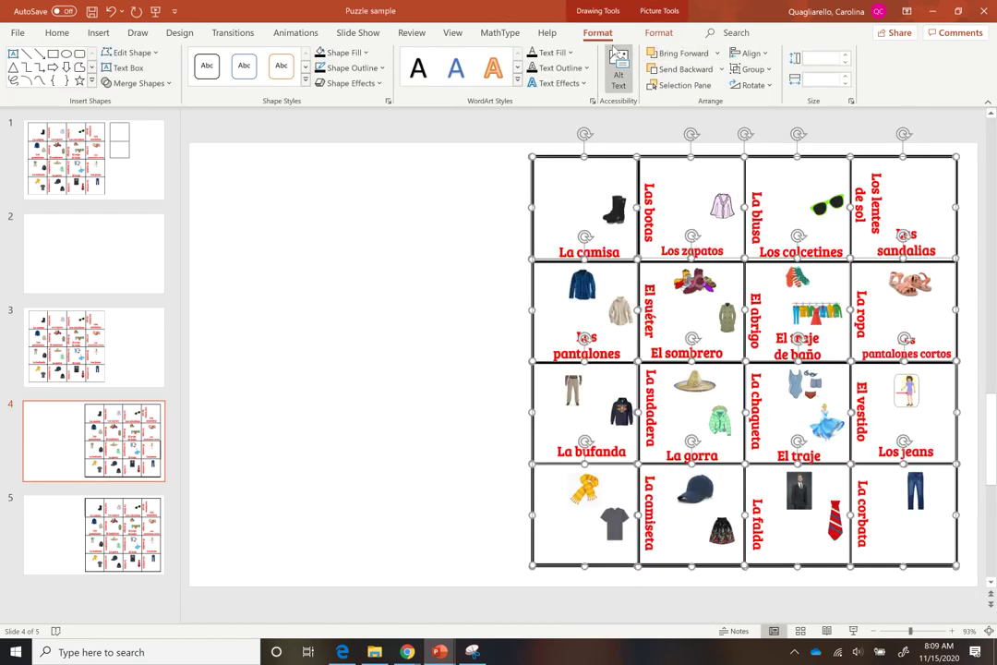
click(659, 33)
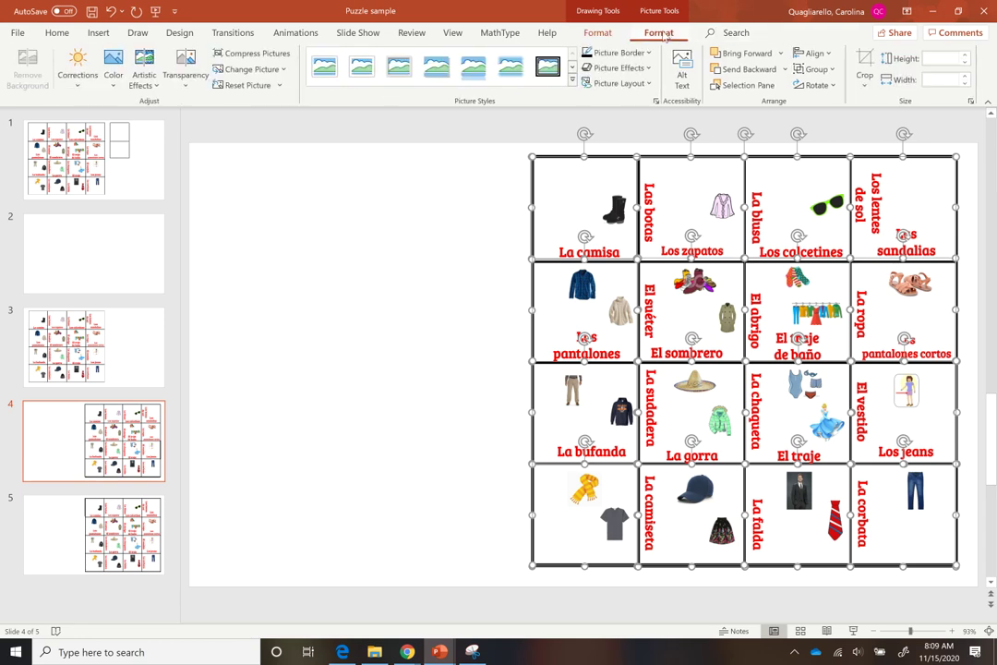
click(598, 35)
click(170, 84)
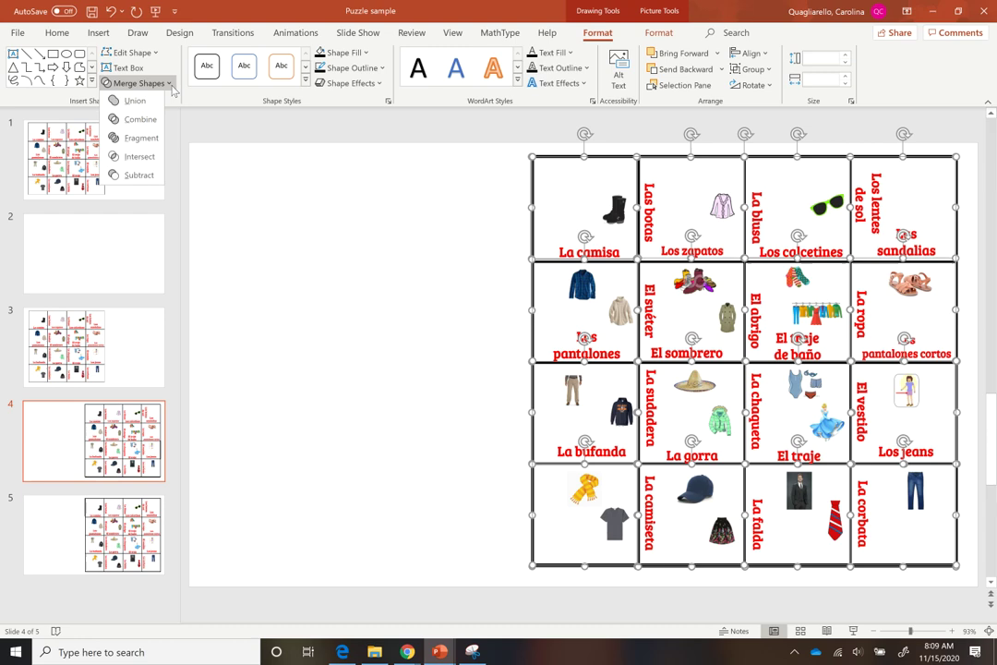
click(143, 139)
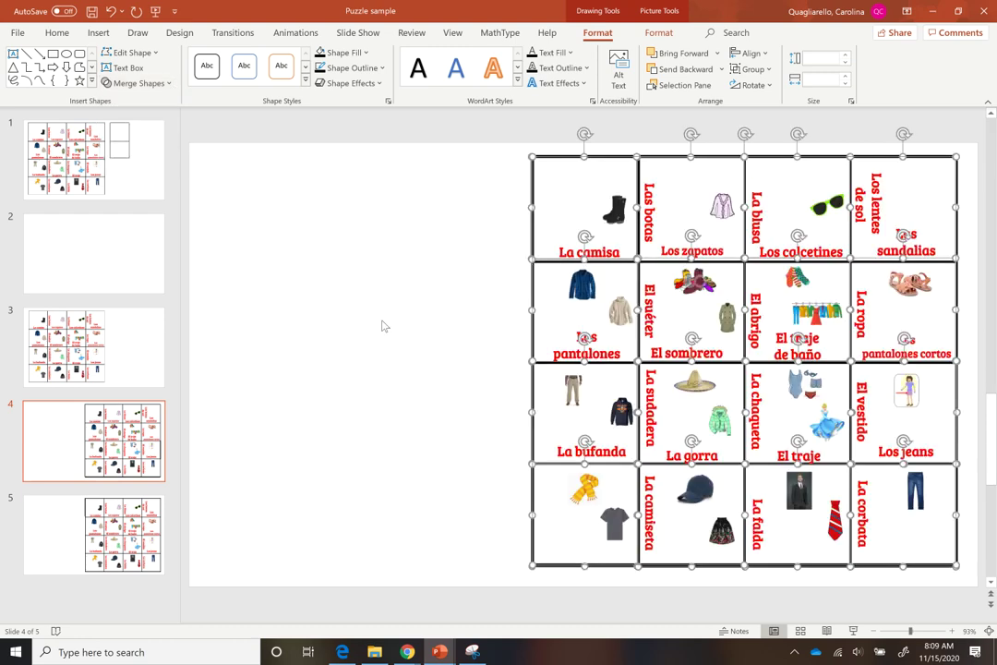
On slide 5, select the whole puzzle and grid and fragment them into pieces
click(92, 531)
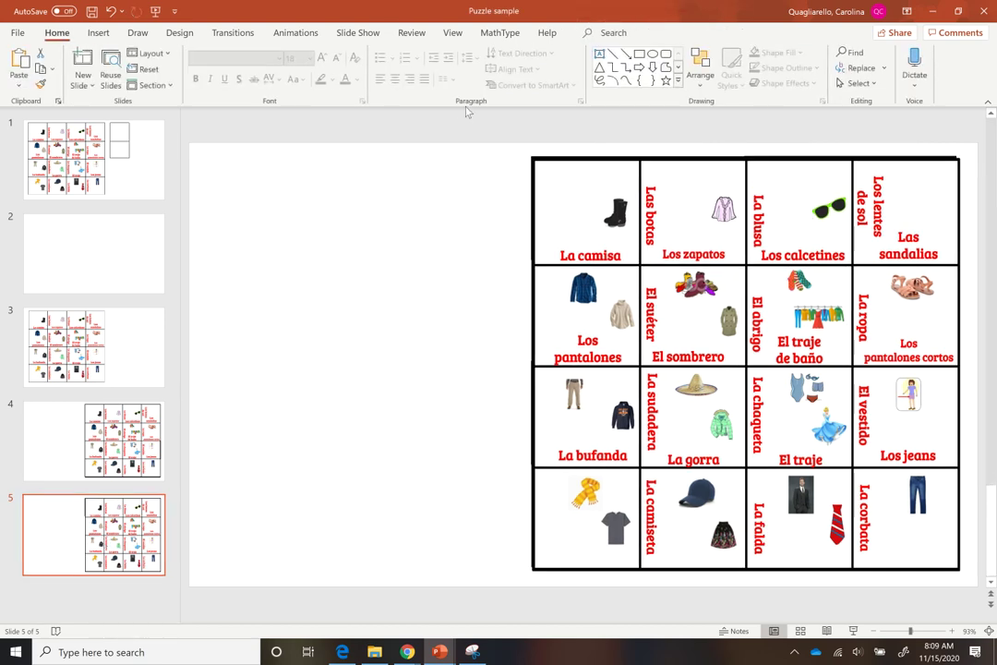
mouse_move(470, 135)
mouse_down()
mouse_move(863, 441)
mouse_move(971, 554)
mouse_move(974, 584)
mouse_up()
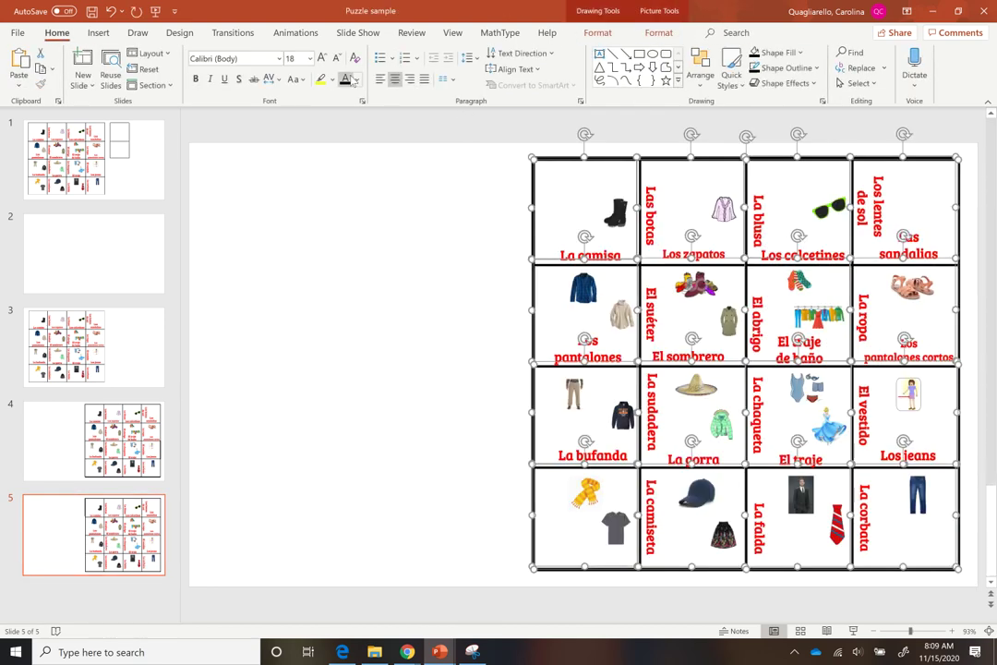
click(608, 35)
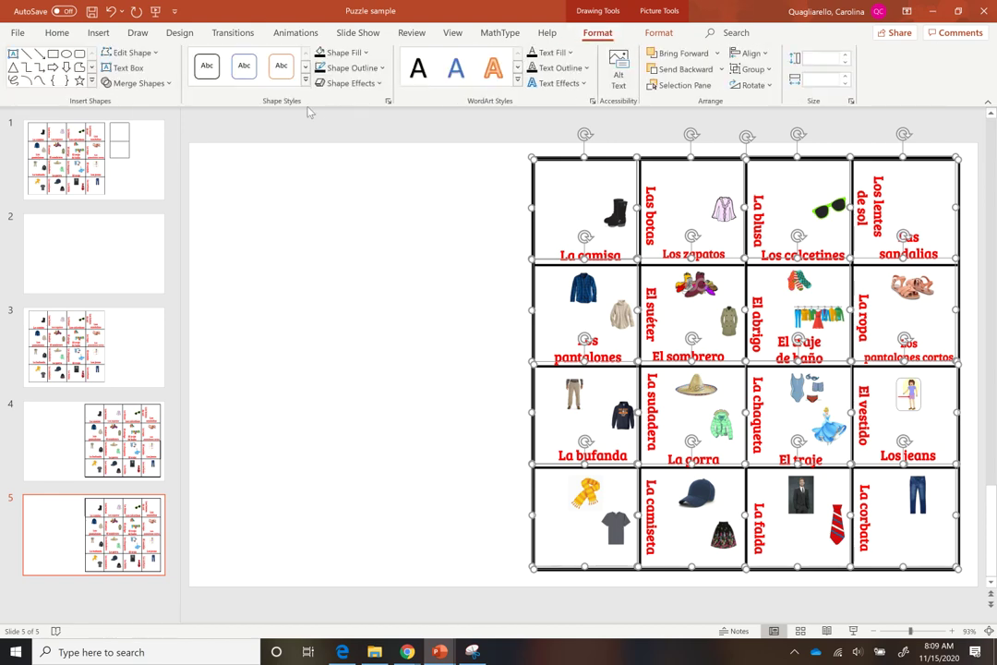
click(168, 84)
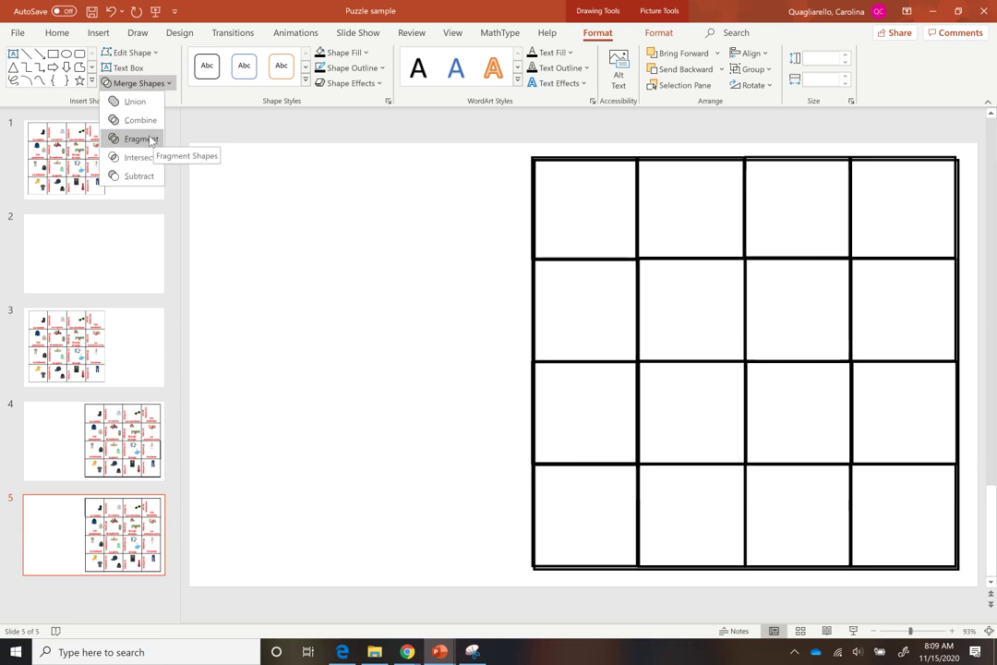
click(151, 140)
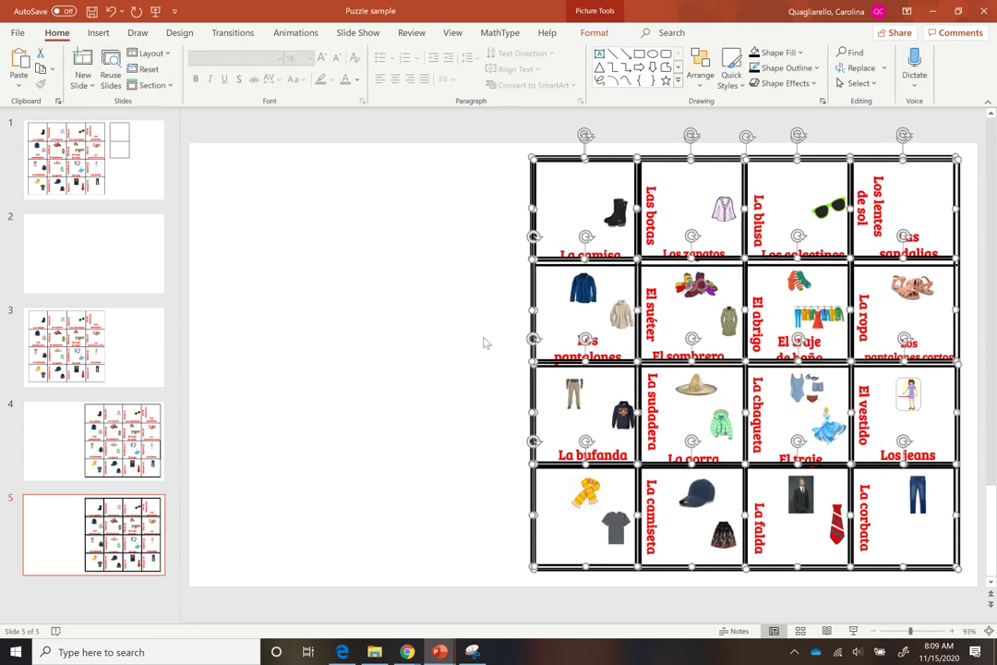
Test the pieces by dragging La camisa out and back, and trying to move Las botas
click(427, 360)
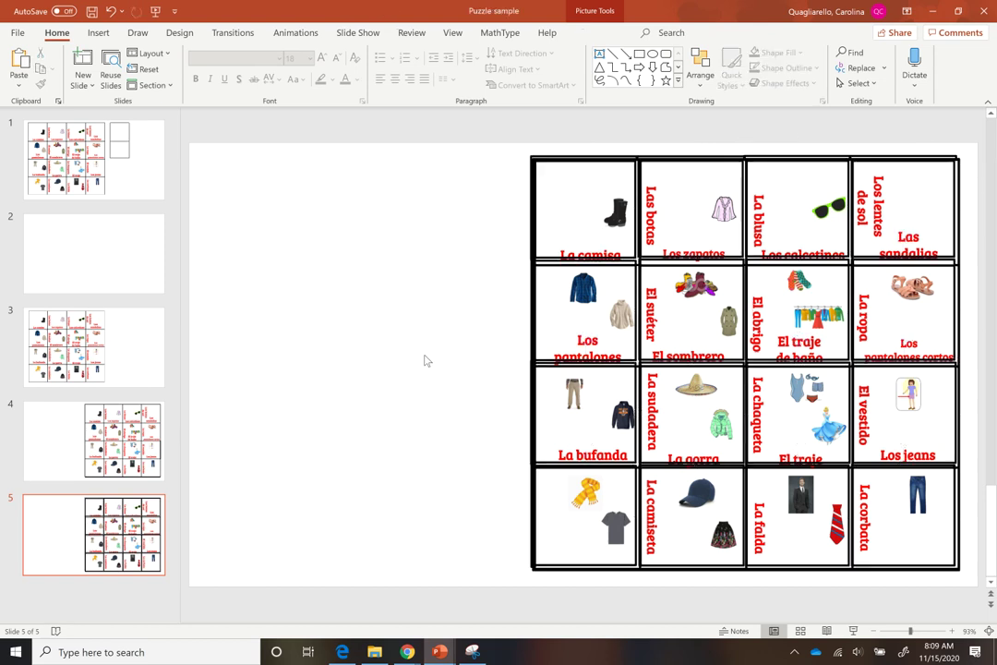
drag(588, 197, 407, 199)
mouse_move(697, 233)
mouse_down()
mouse_move(392, 380)
mouse_move(336, 387)
mouse_move(494, 312)
mouse_move(750, 233)
mouse_move(704, 229)
mouse_up()
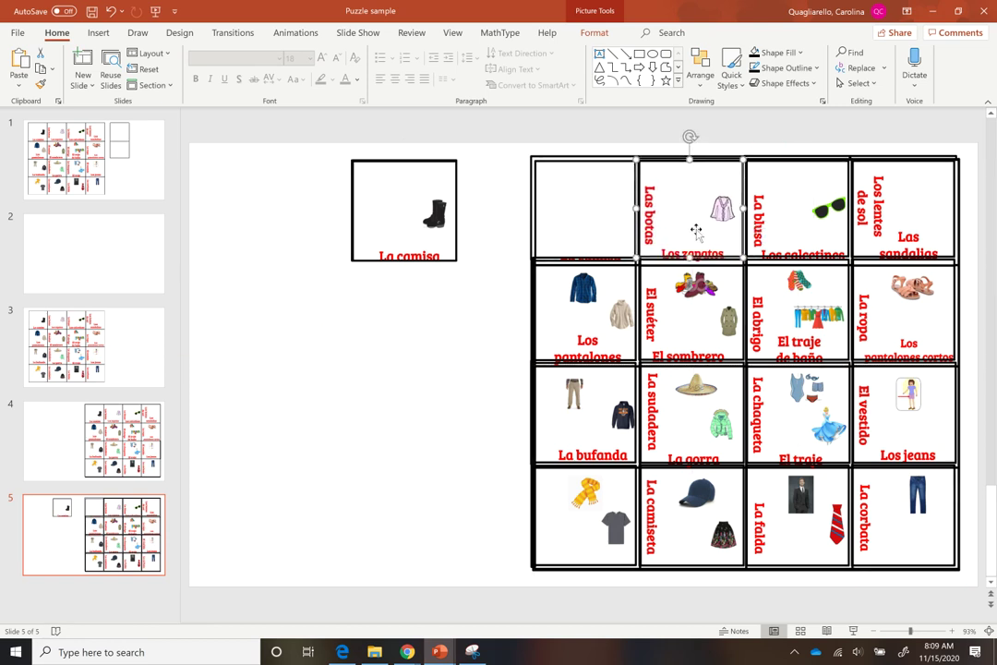
drag(401, 232, 583, 230)
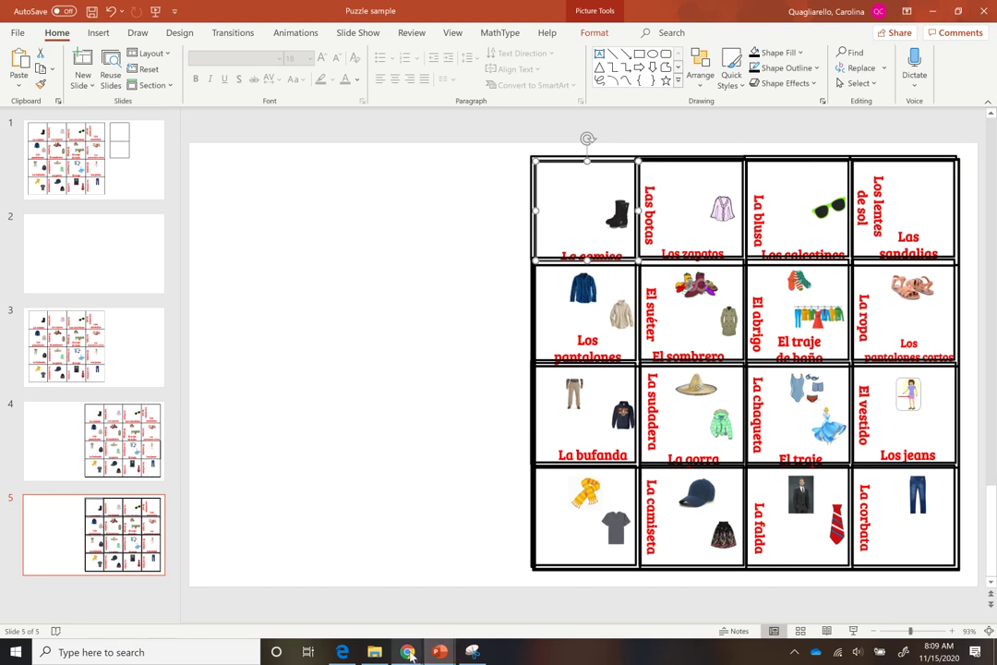
In the Drive Worksheets folder, start a file upload from New, then dismiss the file picker
mouse_move(407, 652)
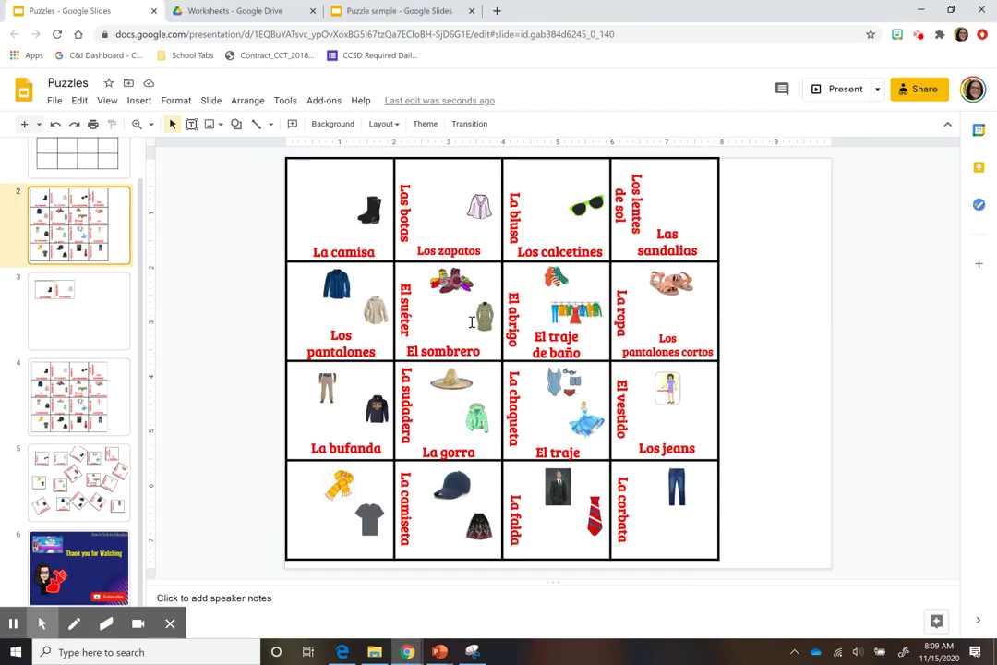
click(225, 10)
click(40, 120)
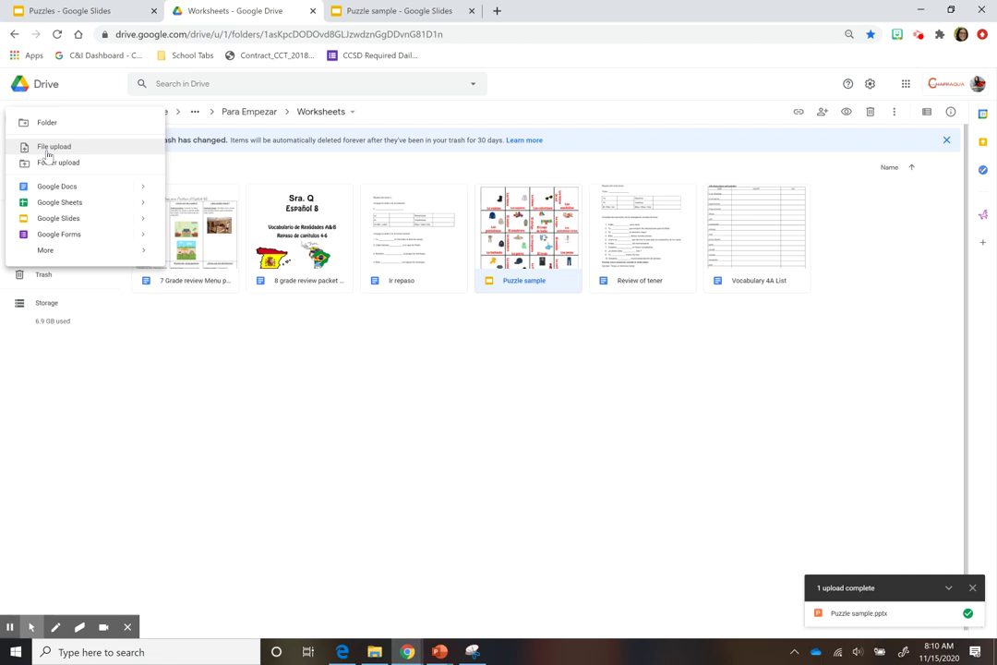
click(48, 148)
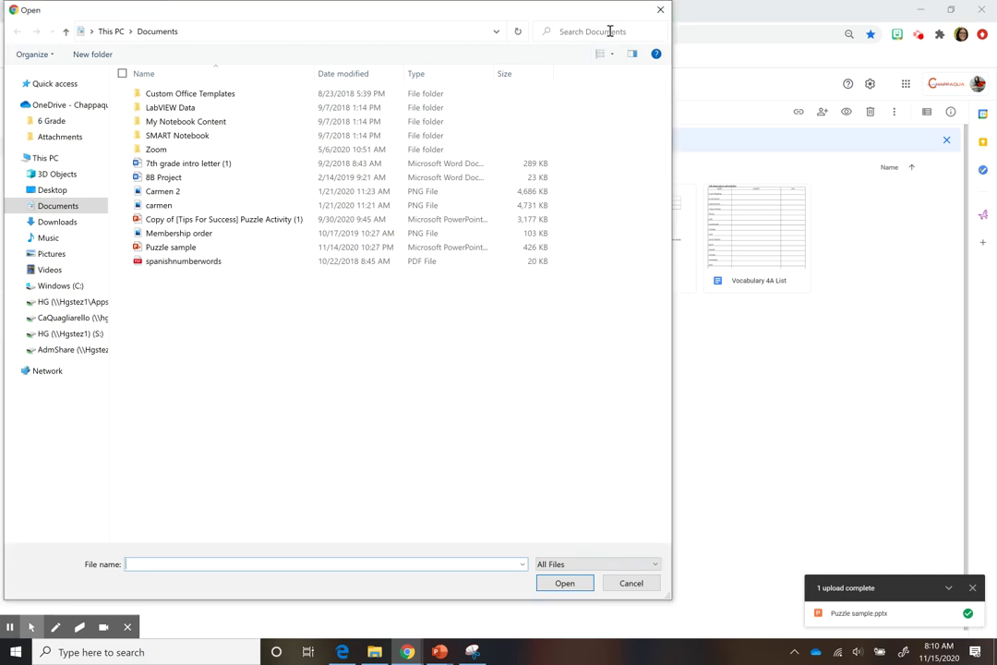
click(660, 9)
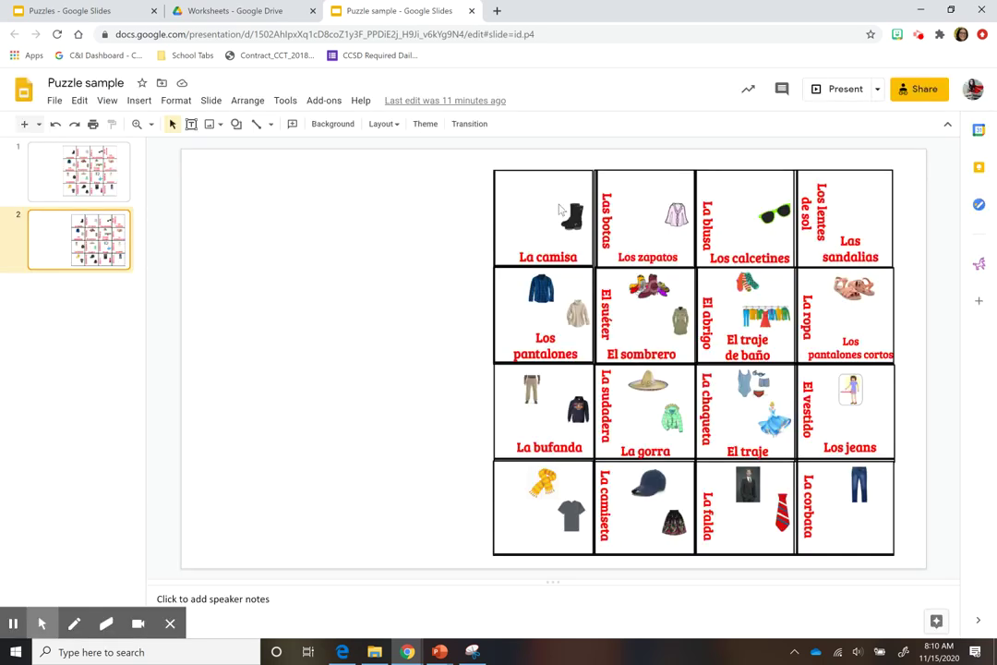
Scatter the La camisa, Las botas, Los pantalones and La bufanda cards outside the grid, tilting Los pantalones
drag(515, 216, 303, 214)
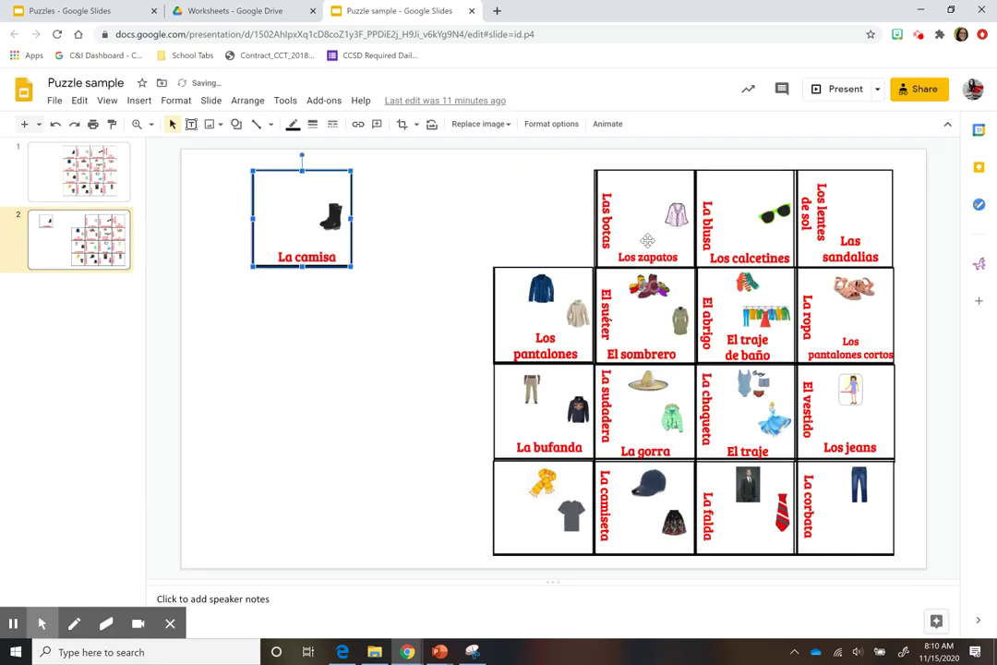
drag(641, 240, 270, 356)
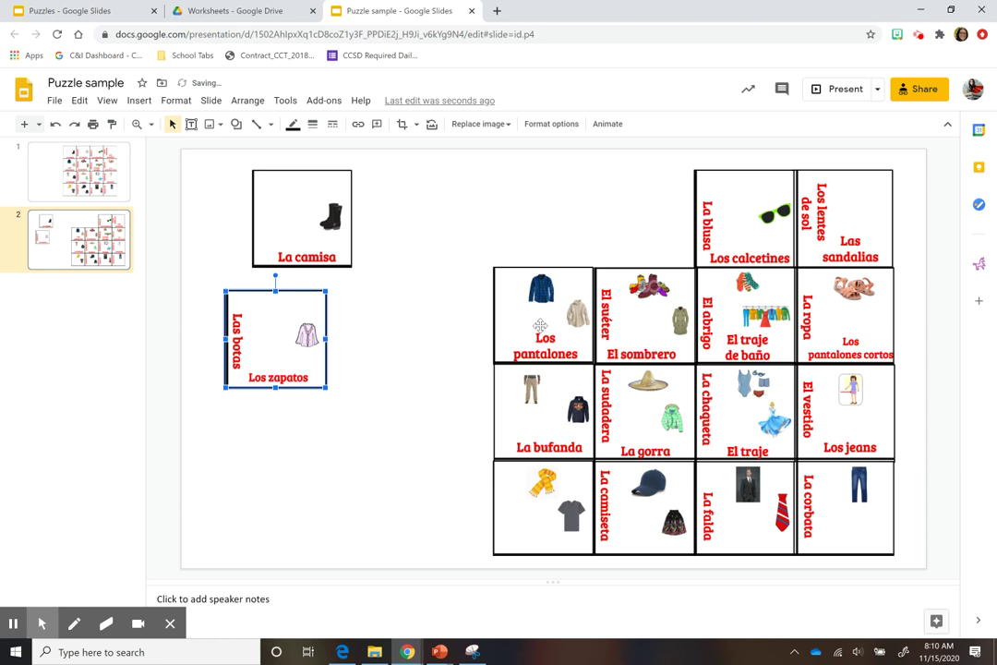
drag(596, 287, 338, 444)
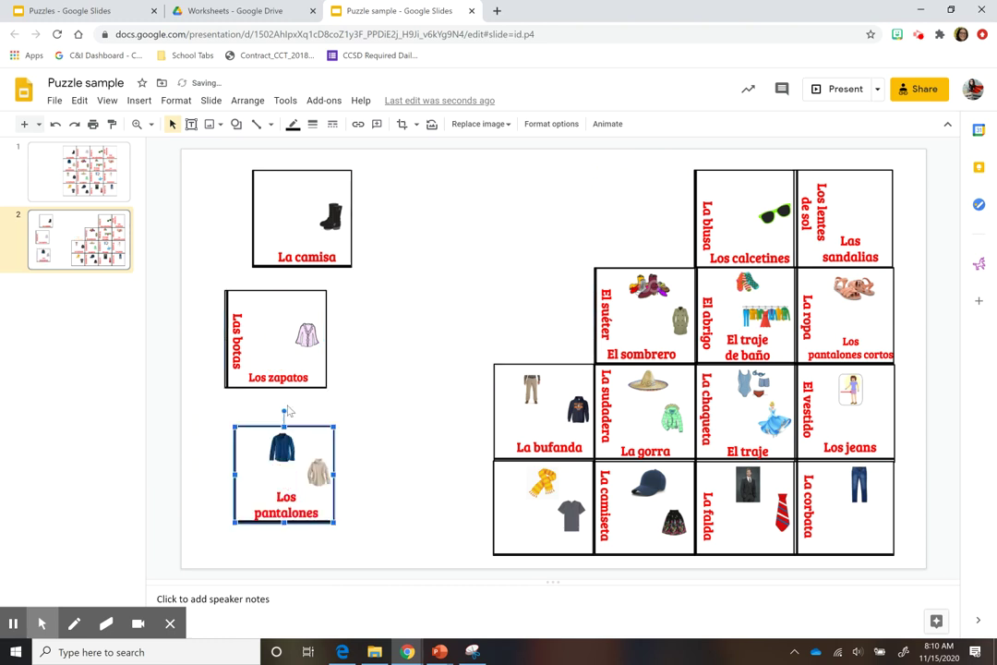
drag(283, 411, 325, 421)
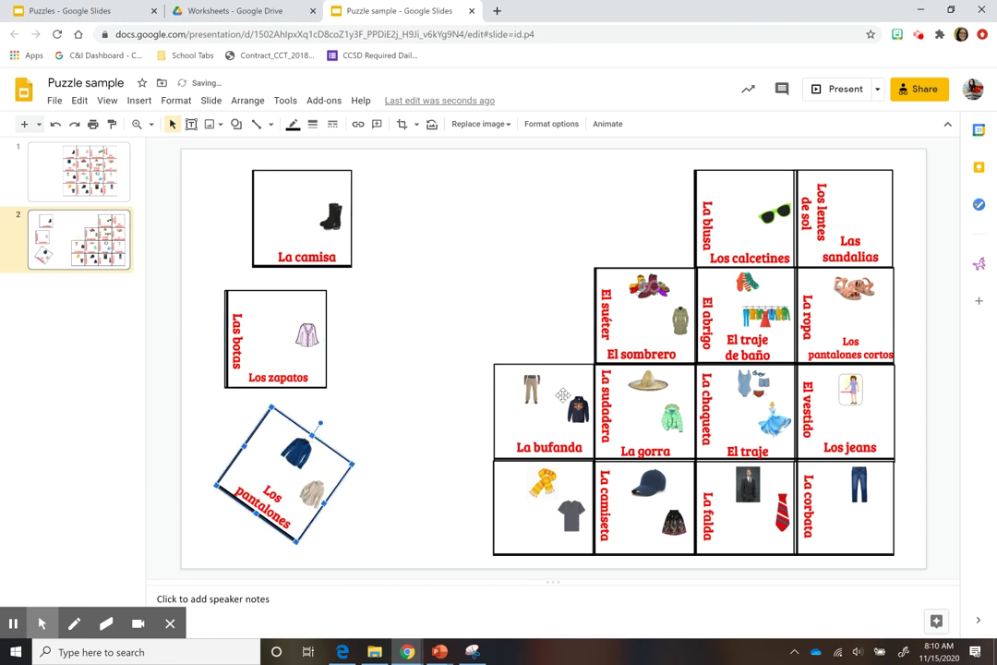
drag(513, 388, 445, 322)
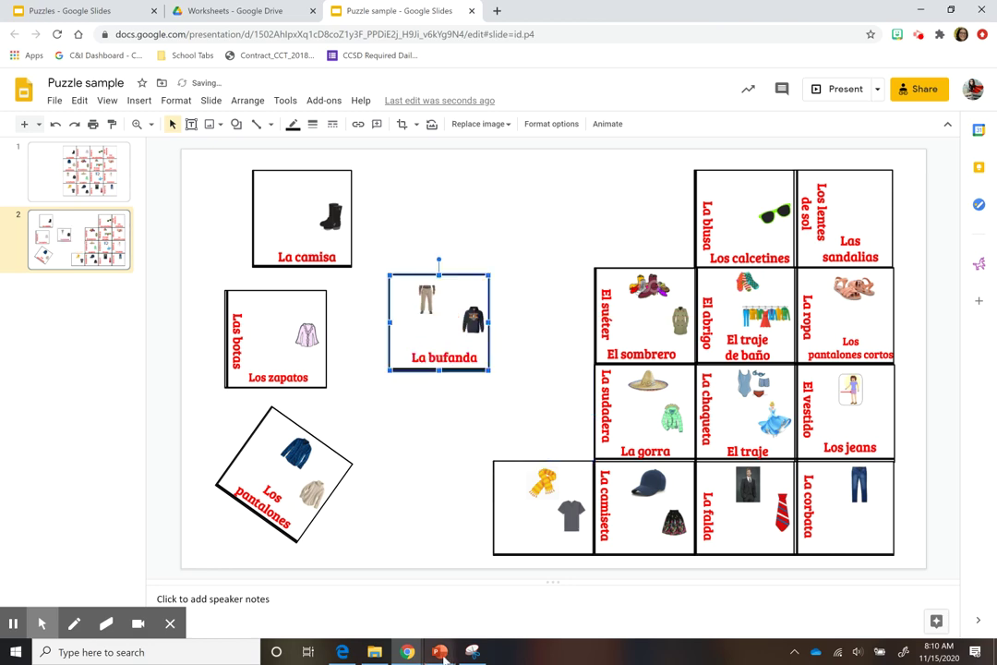
In PowerPoint, pull La camisa out of the grid and try moving the empty top-left cell outline
mouse_move(446, 652)
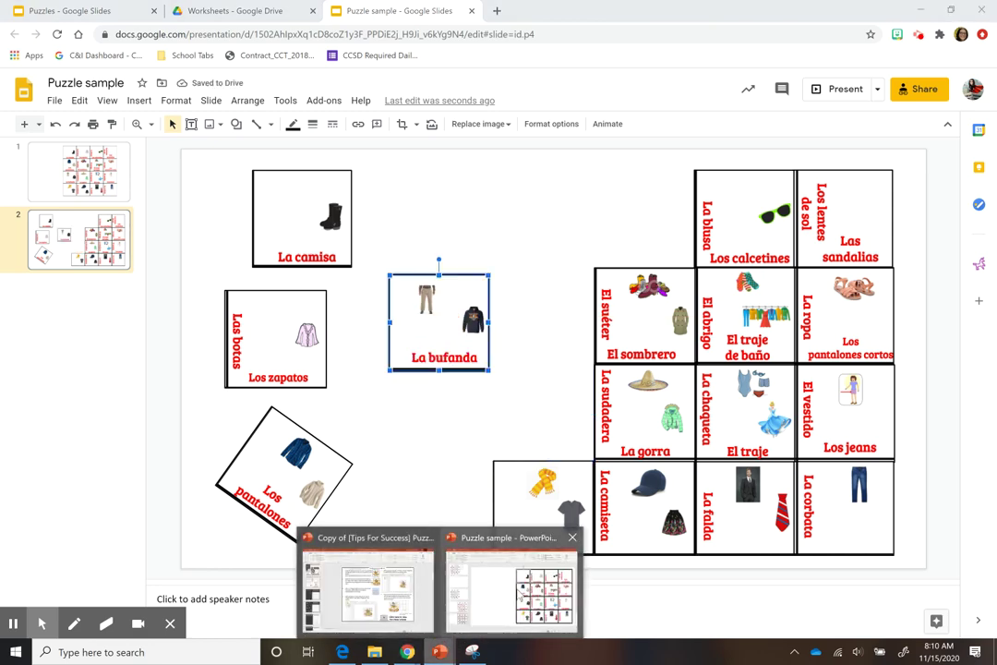
click(433, 494)
drag(597, 205, 352, 212)
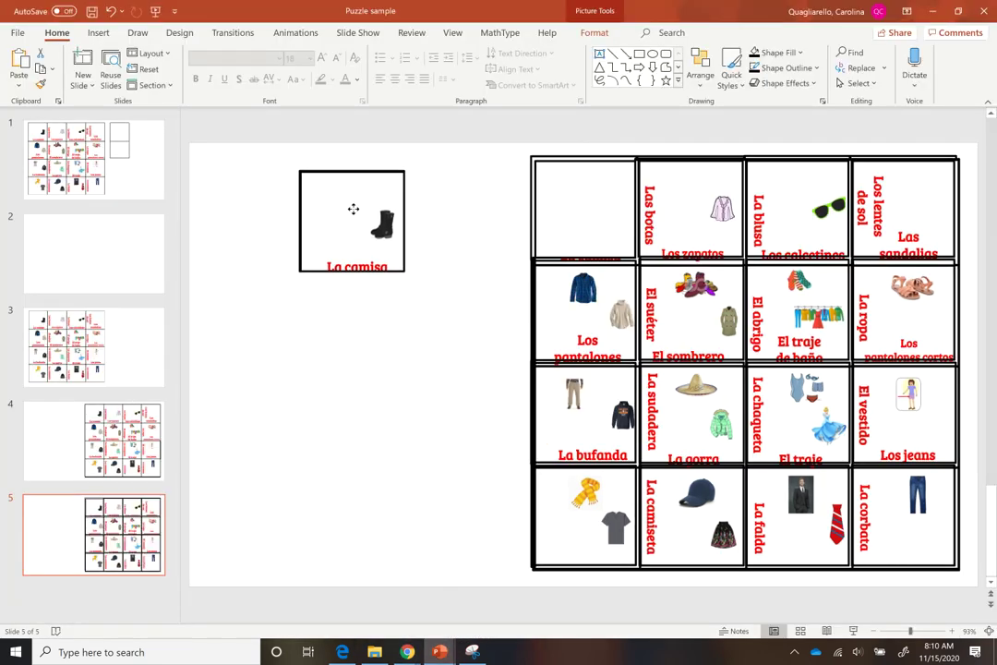
click(531, 195)
mouse_move(519, 200)
mouse_down()
mouse_move(480, 189)
mouse_move(529, 194)
mouse_up()
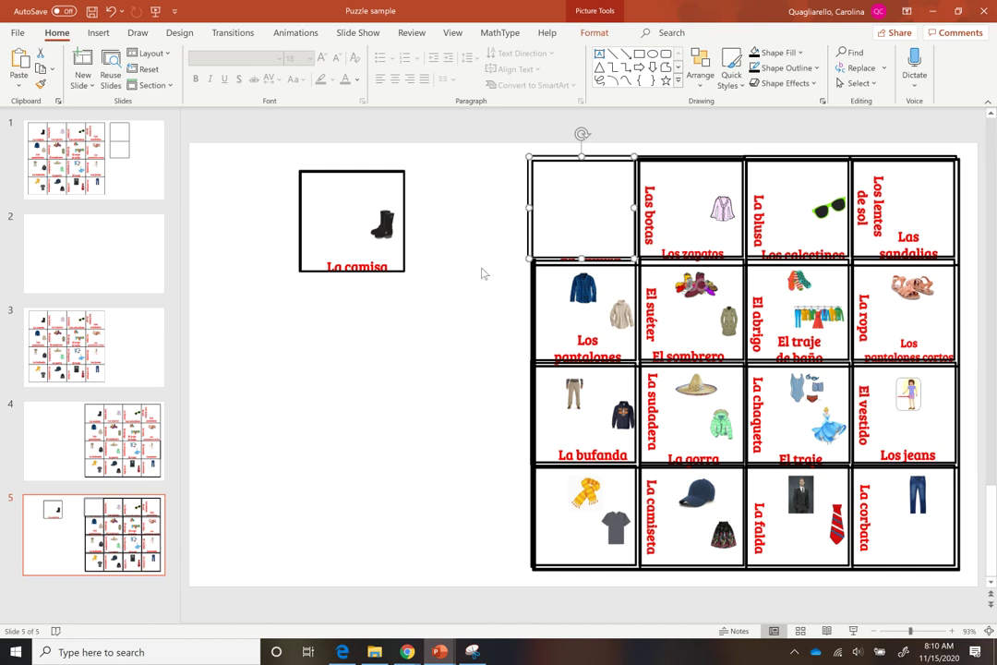
Undo five times to restore the intact grid, then deselect everything
click(110, 11)
click(110, 11)
click(110, 11)
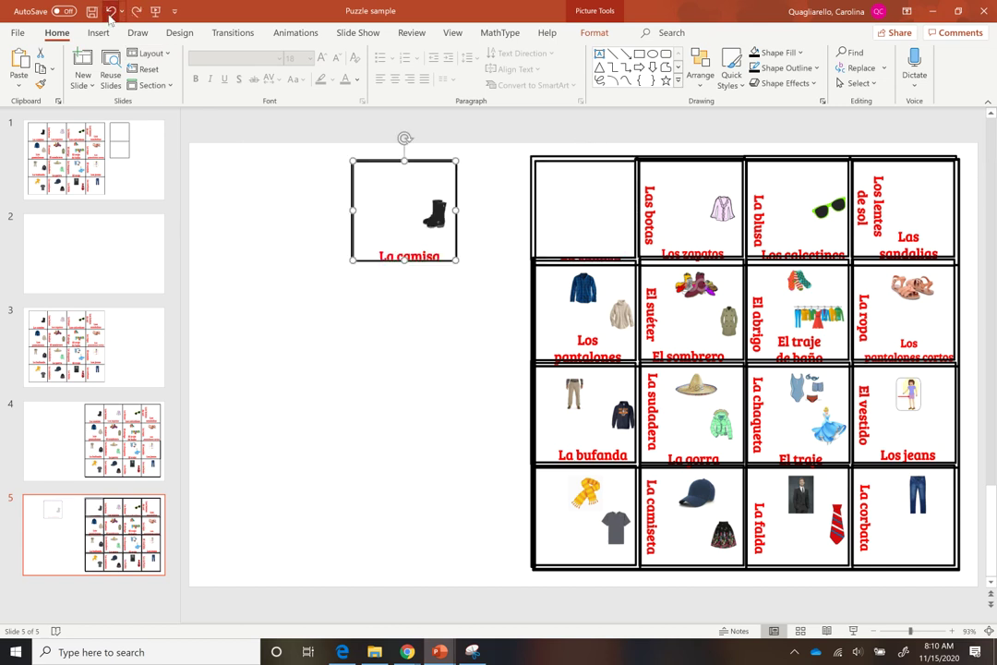
click(110, 11)
click(110, 11)
click(110, 11)
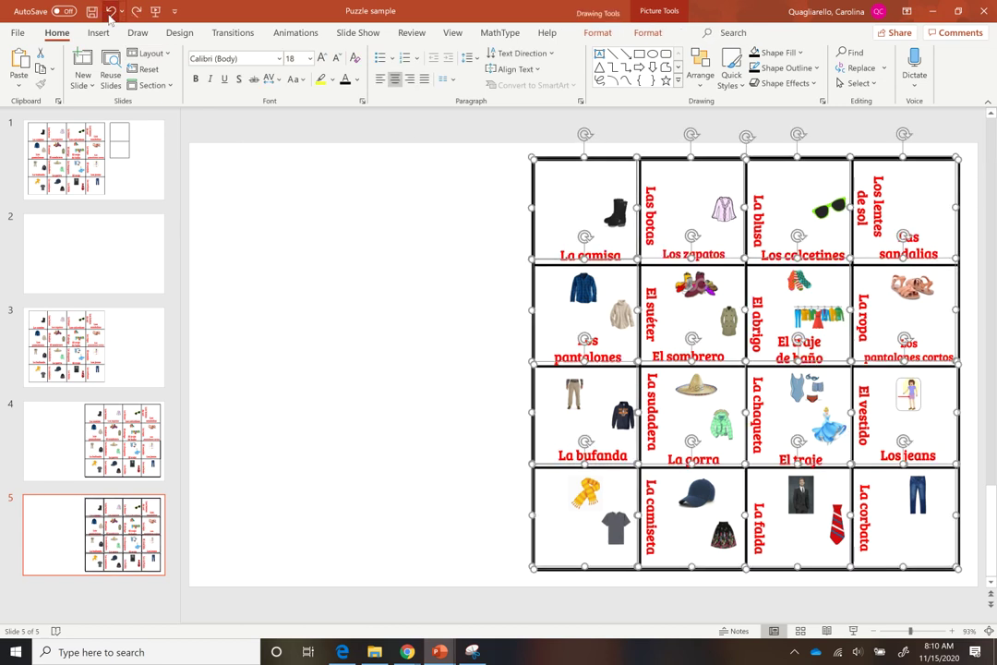
click(299, 251)
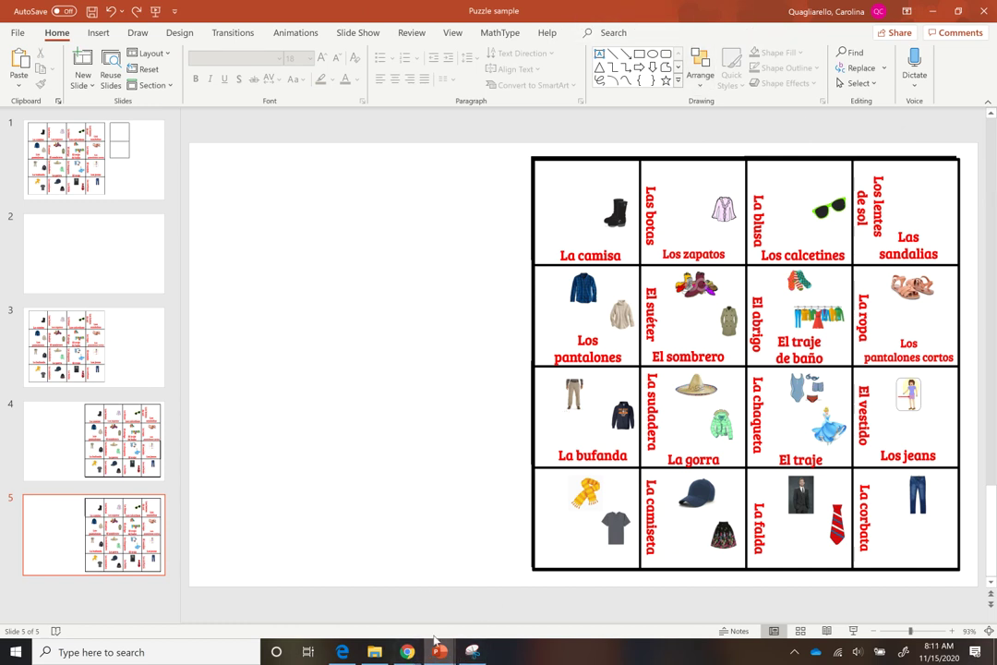
Return to Google Slides and show slide 5 with the scattered, rotated cards
mouse_move(403, 652)
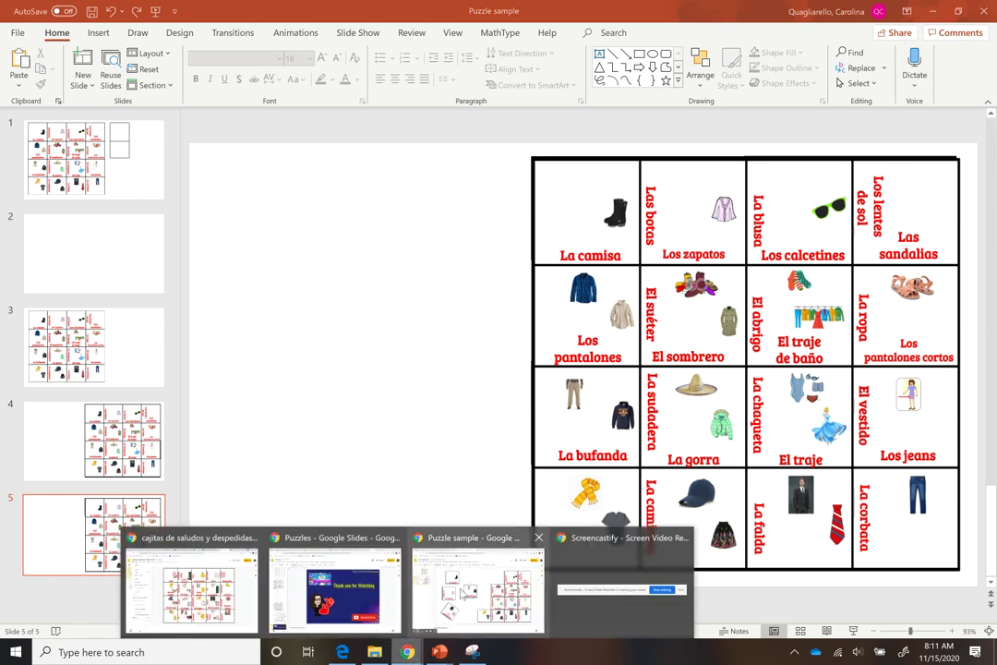
click(477, 584)
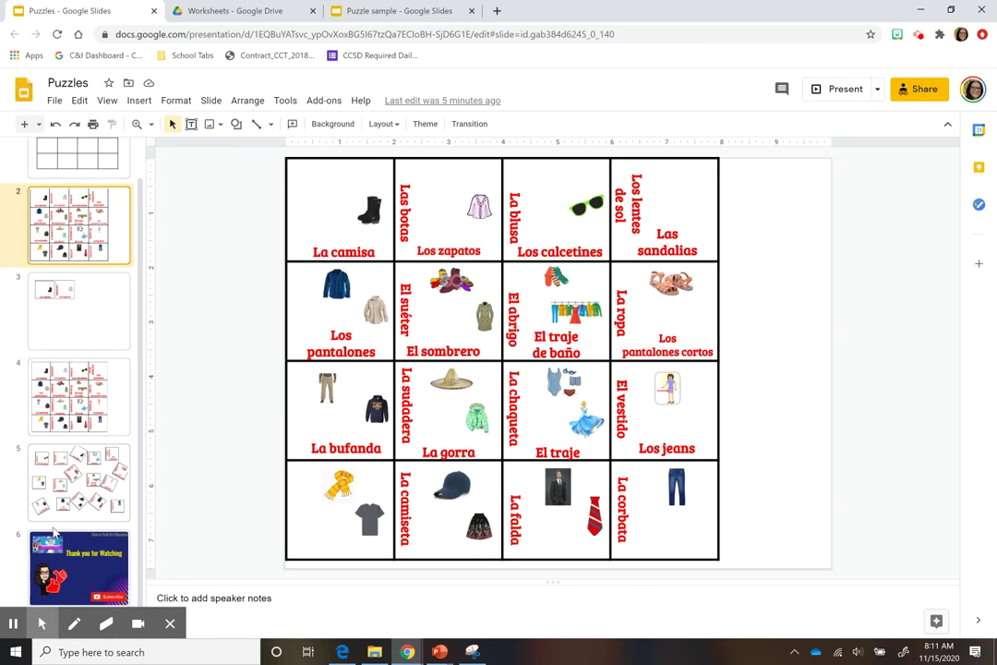
click(78, 493)
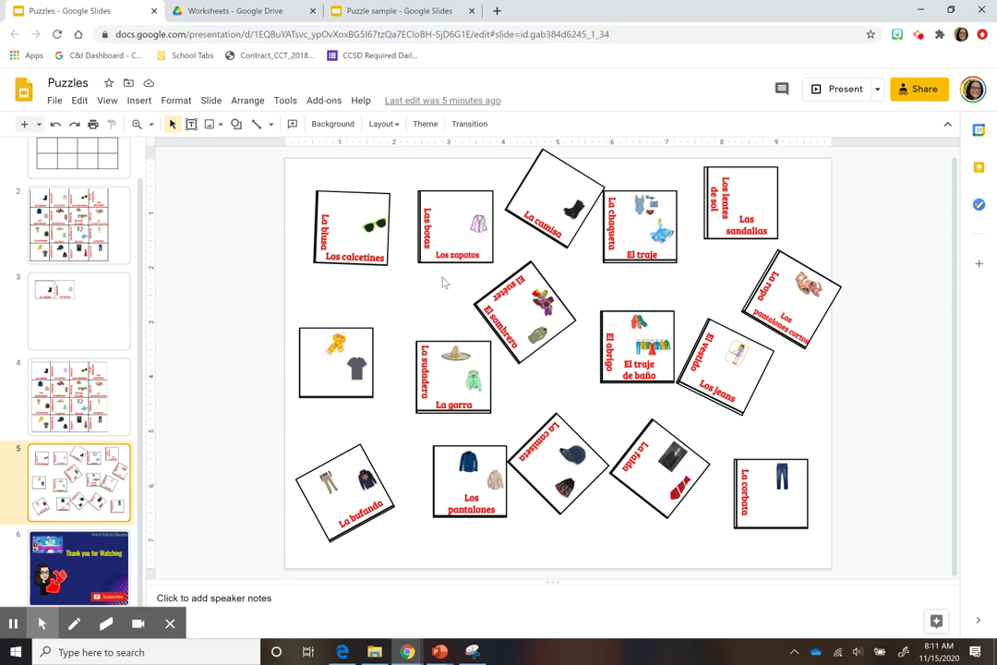
Nudge and turn La blusa, rotate El sombrero to 45 degrees, then show the Thank you slide
drag(356, 237, 354, 240)
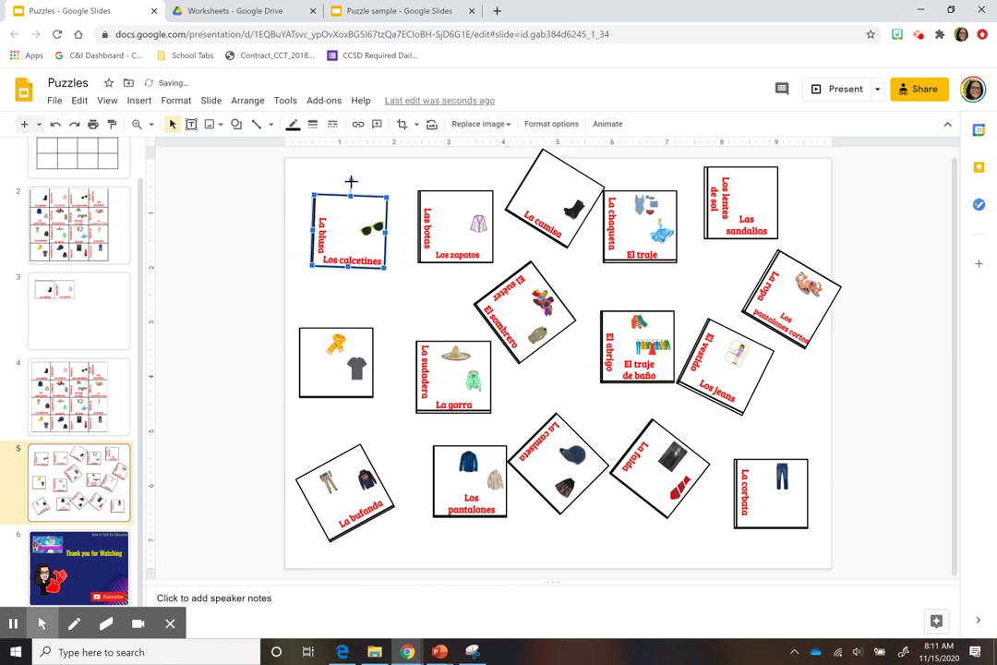
drag(351, 182, 347, 182)
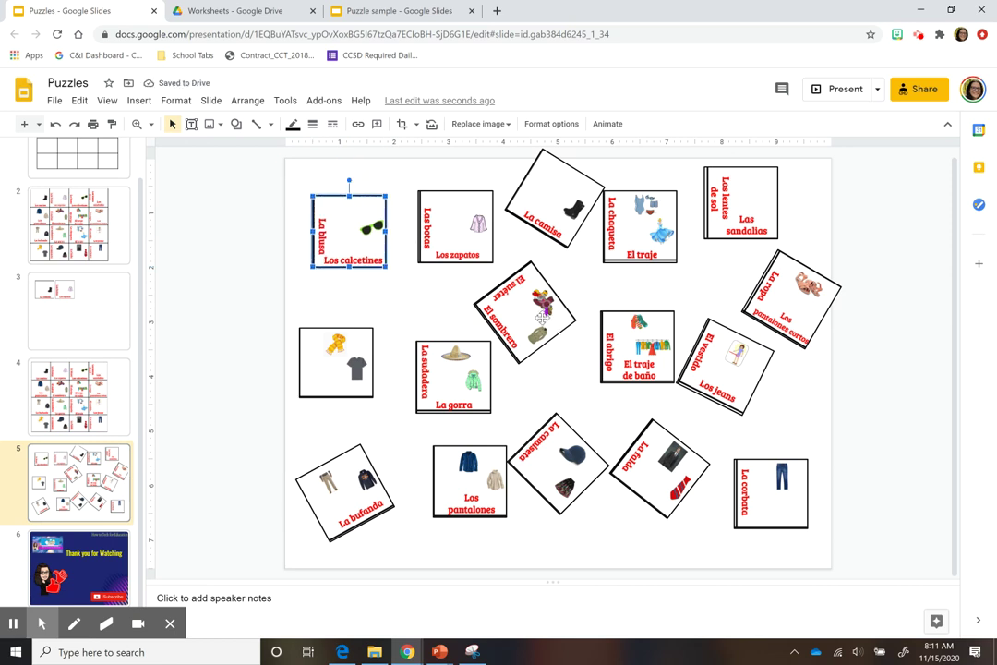
click(561, 297)
mouse_move(567, 281)
mouse_down()
mouse_move(527, 285)
mouse_move(545, 267)
mouse_move(559, 277)
mouse_up()
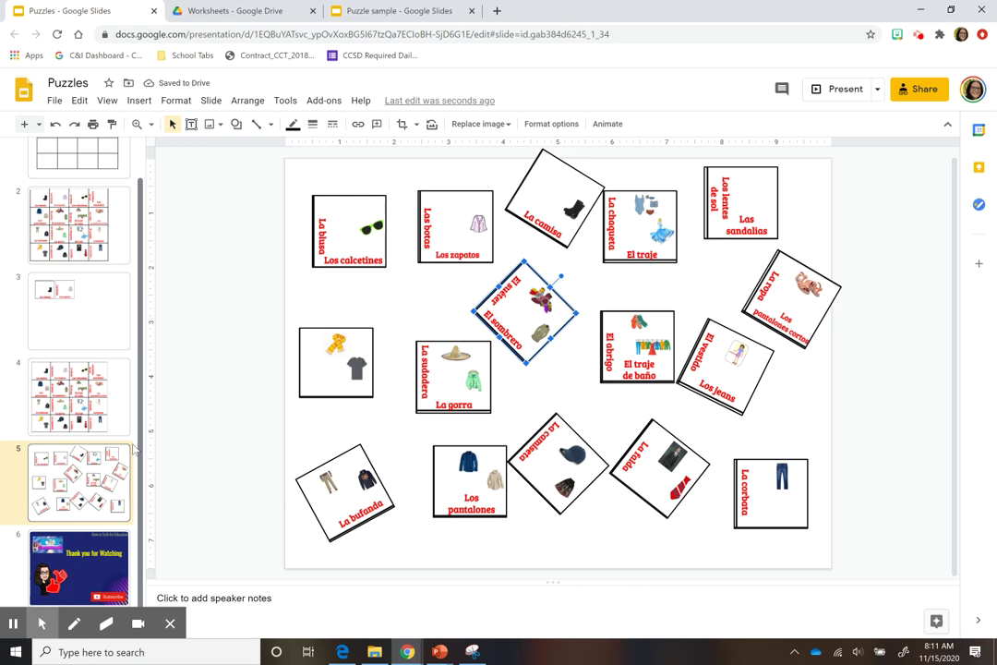
click(88, 571)
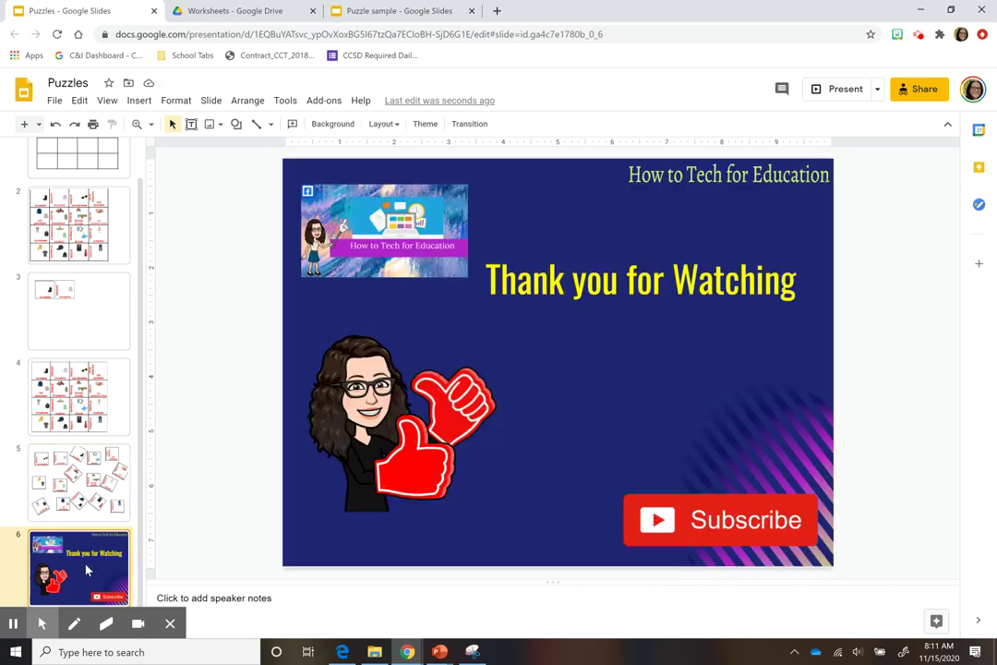